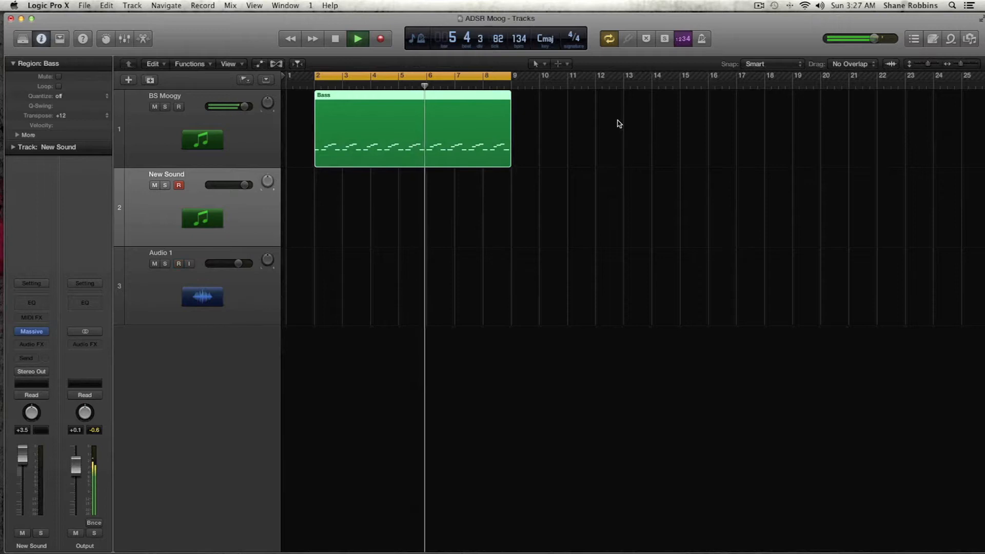
Stop playback and copy the Bass region onto the New Sound track
{"action": "key", "text": "space"}
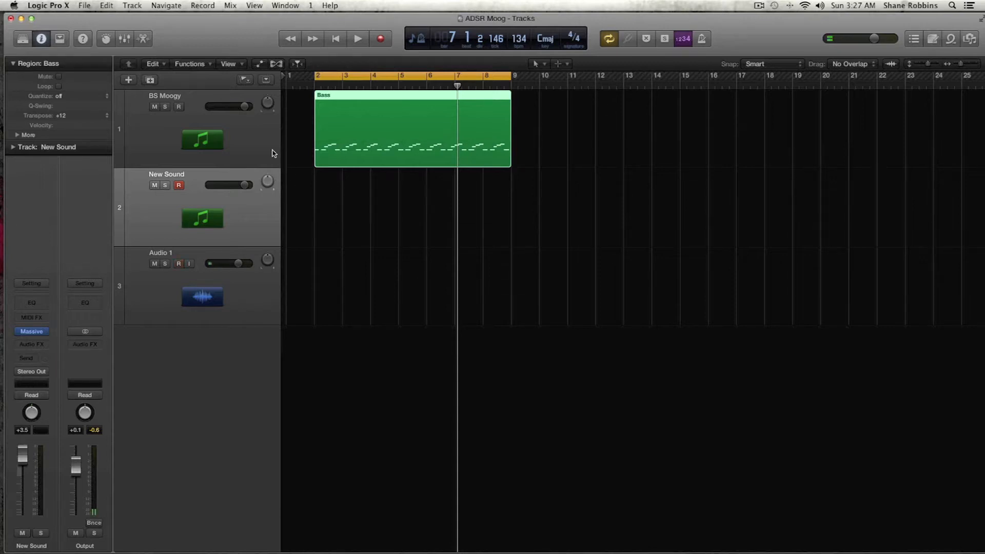
{"action": "left_click_drag", "start_coordinate": [375, 162], "coordinate": [375, 175]}
Mute the Bass region on the BS Moogy track and play the project
{"action": "left_click", "coordinate": [250, 157]}
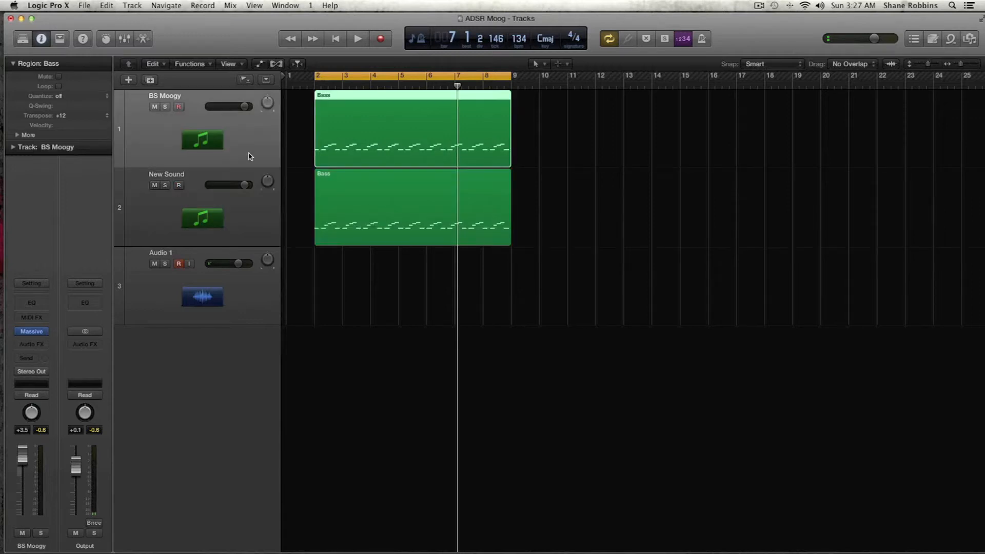
{"action": "key", "text": "ctrl+m"}
{"action": "key", "text": "space"}
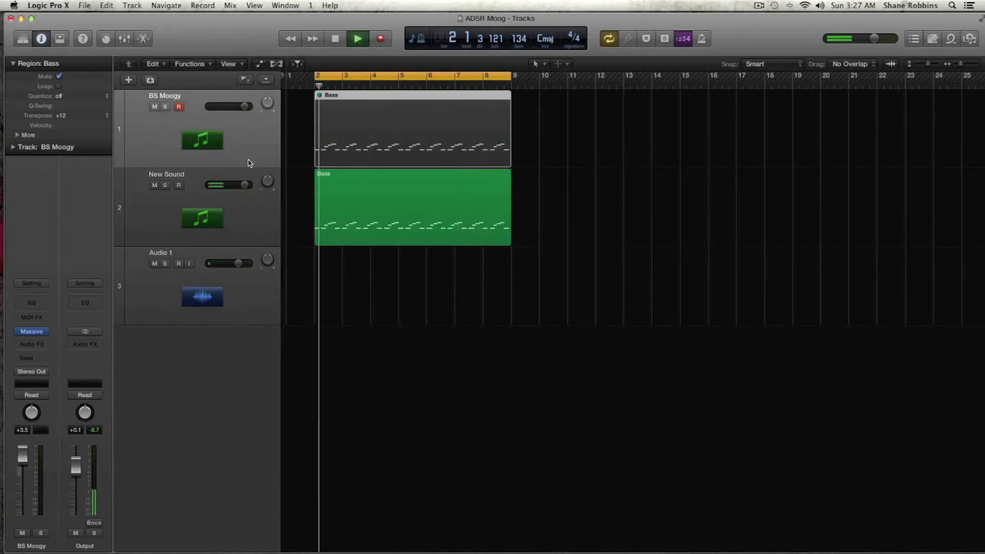
Open the New Sound track's Massive instrument and set its quality mode to Preset-High
{"action": "left_click", "coordinate": [248, 209]}
{"action": "key", "text": "space"}
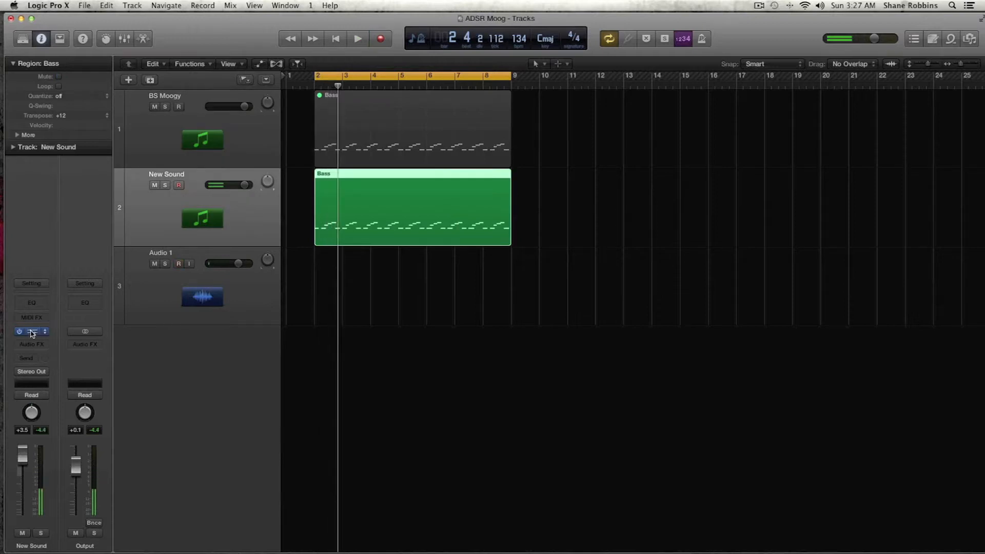
{"action": "left_click", "coordinate": [32, 331]}
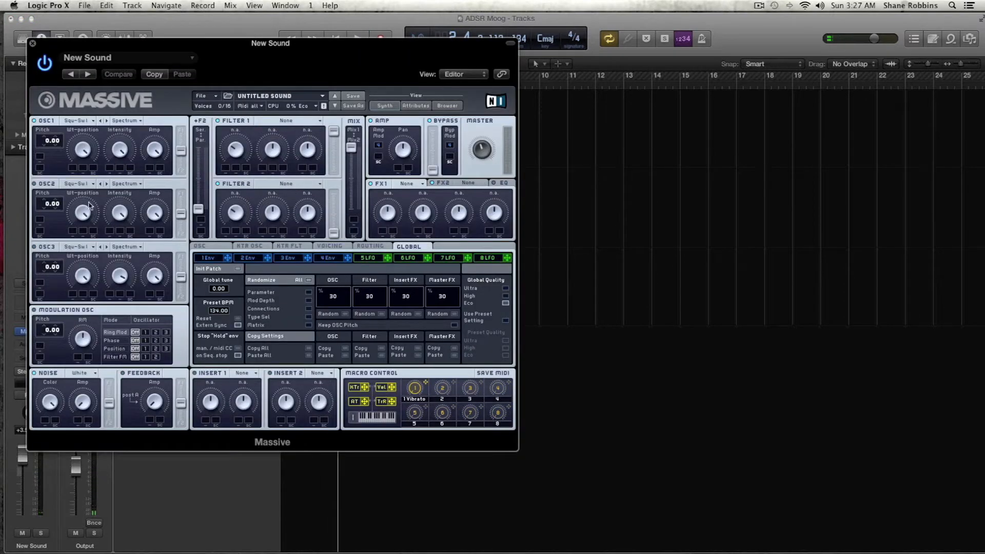
{"action": "left_click", "coordinate": [303, 106]}
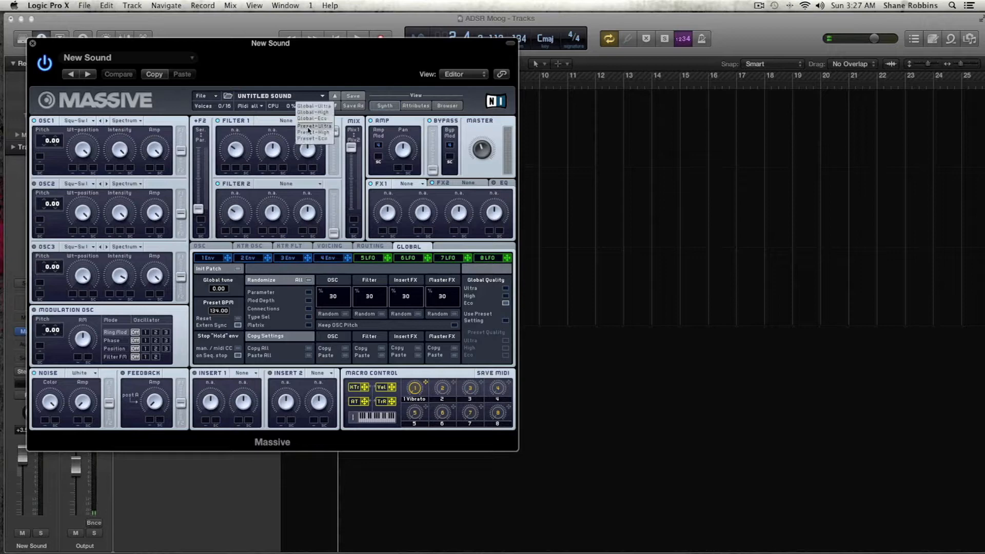
{"action": "left_click", "coordinate": [309, 134]}
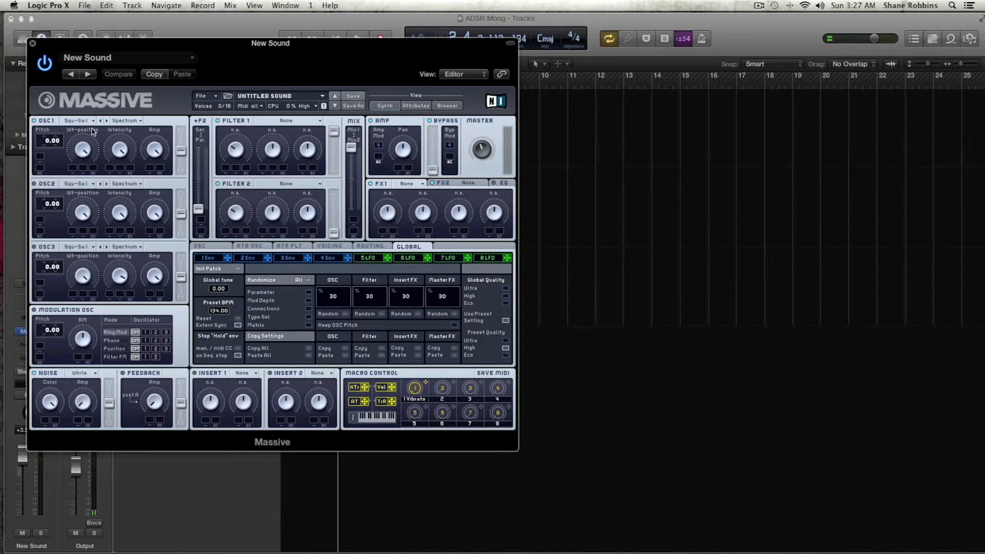
Switch oscillator 1 to the VA-PWM wavetable, tweak its pulse width, and set its pitch to -12.00
{"action": "left_click", "coordinate": [75, 122]}
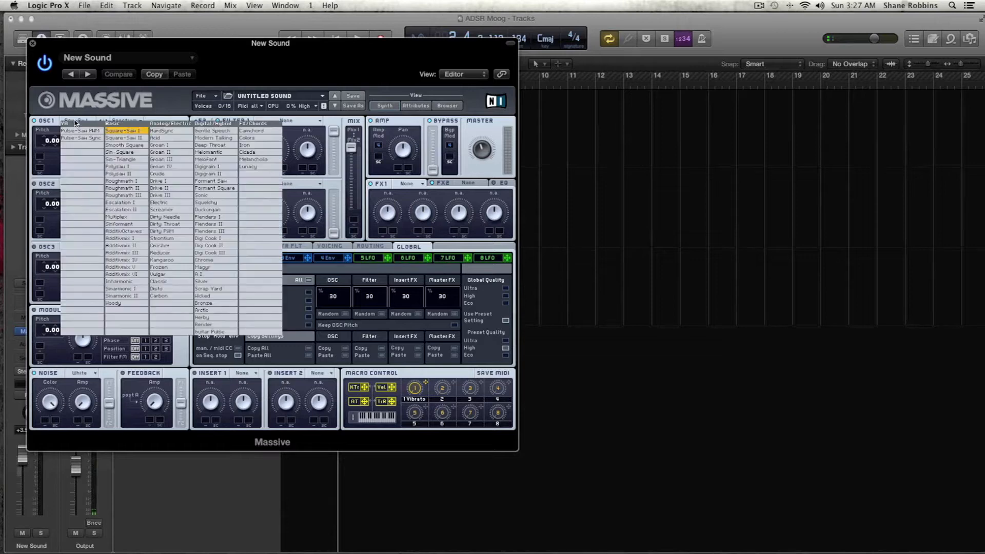
{"action": "left_click", "coordinate": [100, 135]}
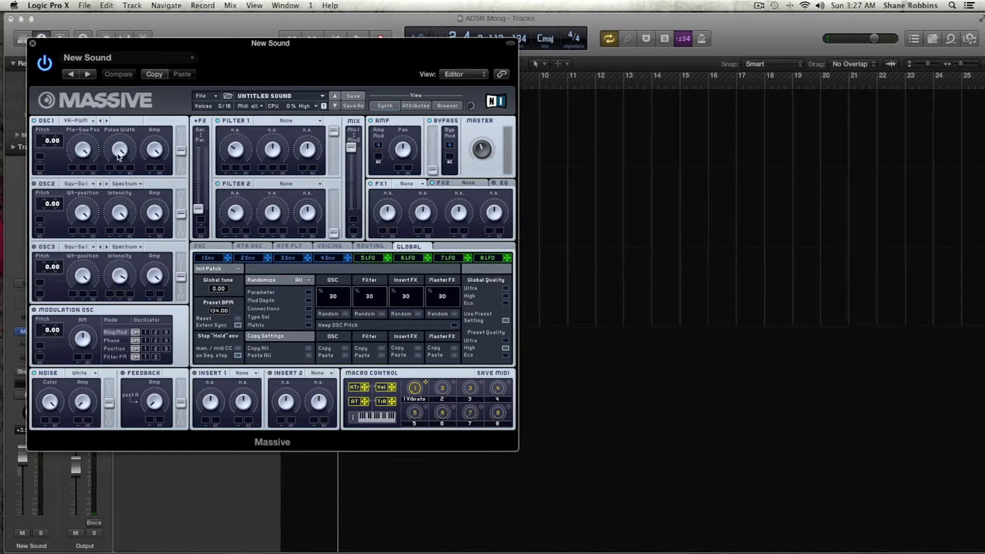
{"action": "left_click_drag", "start_coordinate": [123, 152], "coordinate": [124, 157]}
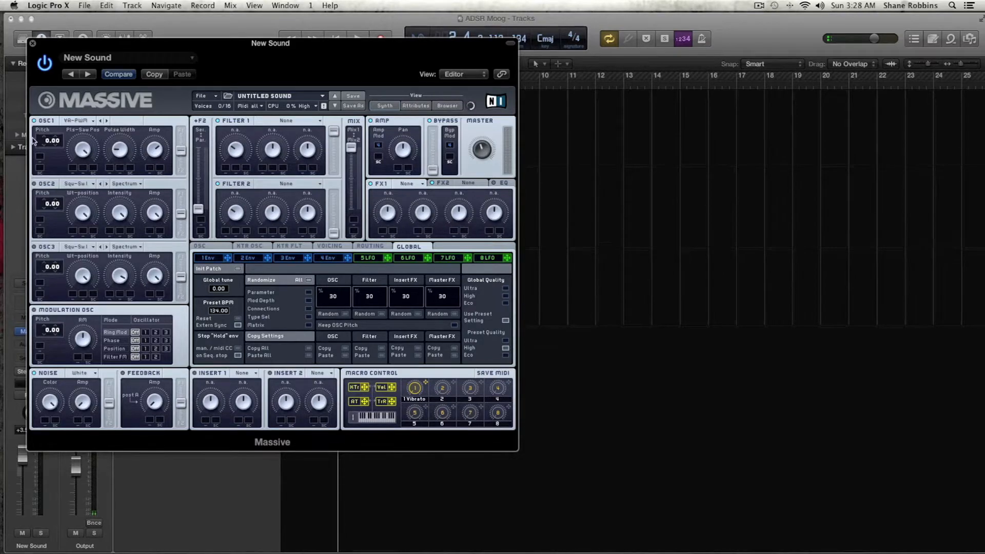
{"action": "left_click_drag", "start_coordinate": [48, 145], "coordinate": [48, 157]}
Set Filter 1 to Lowpass 4 and slightly adjust its cutoff
{"action": "left_click", "coordinate": [283, 123]}
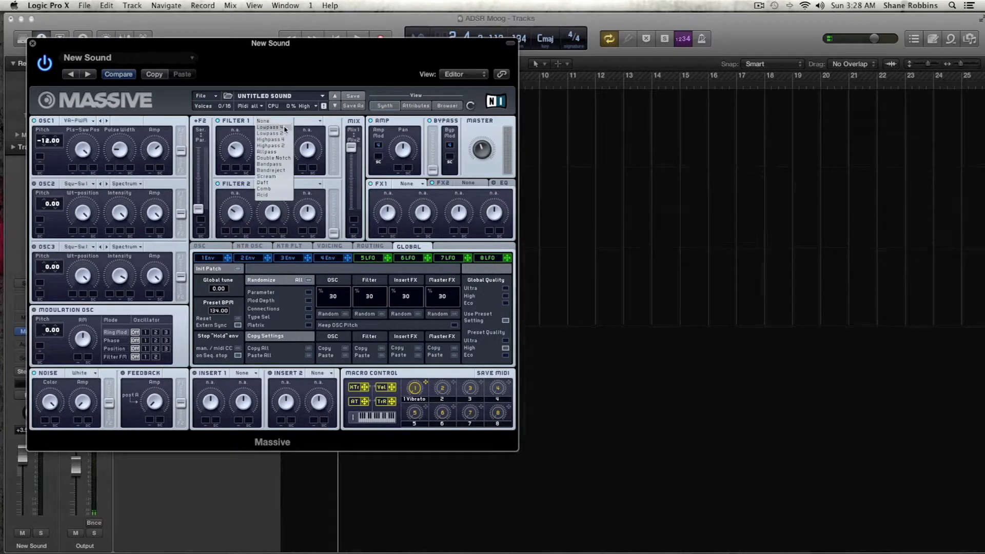
{"action": "left_click", "coordinate": [281, 127]}
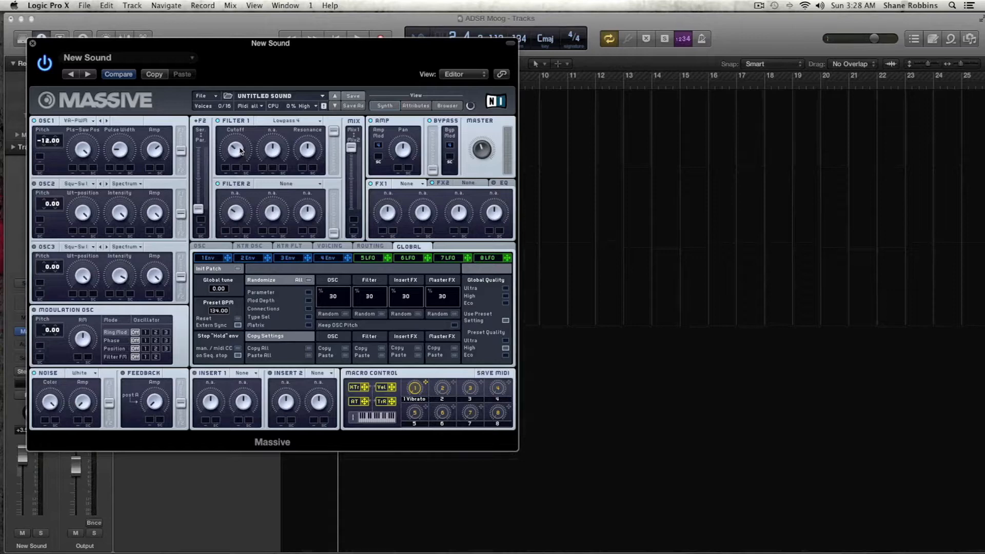
{"action": "left_click_drag", "start_coordinate": [240, 149], "coordinate": [239, 145]}
Switch the synth's voicing mode to Monophon
{"action": "left_click", "coordinate": [208, 247]}
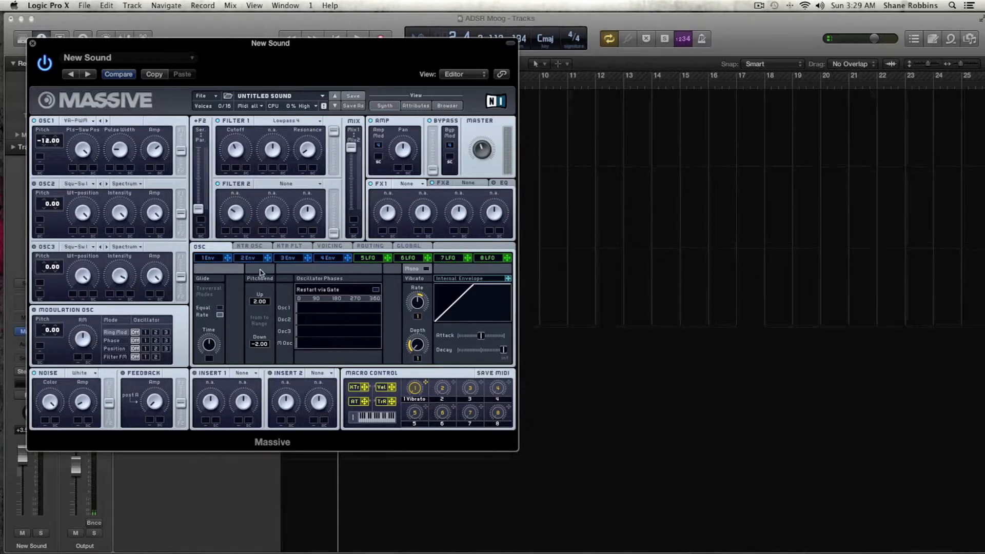
{"action": "left_click", "coordinate": [328, 246]}
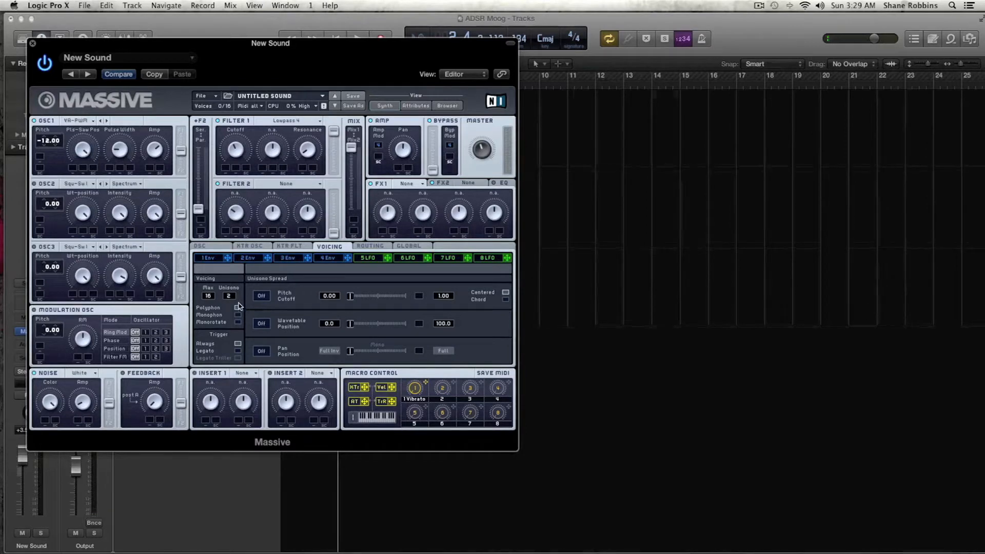
{"action": "left_click", "coordinate": [237, 314]}
Inspect the routing and global settings pages
{"action": "left_click", "coordinate": [377, 247]}
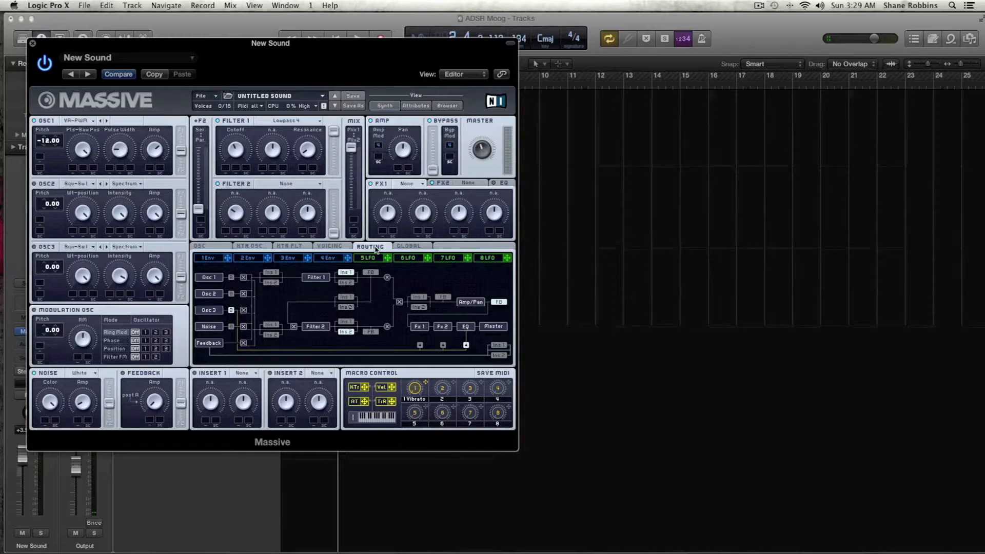
{"action": "left_click", "coordinate": [351, 332]}
{"action": "left_click", "coordinate": [410, 249]}
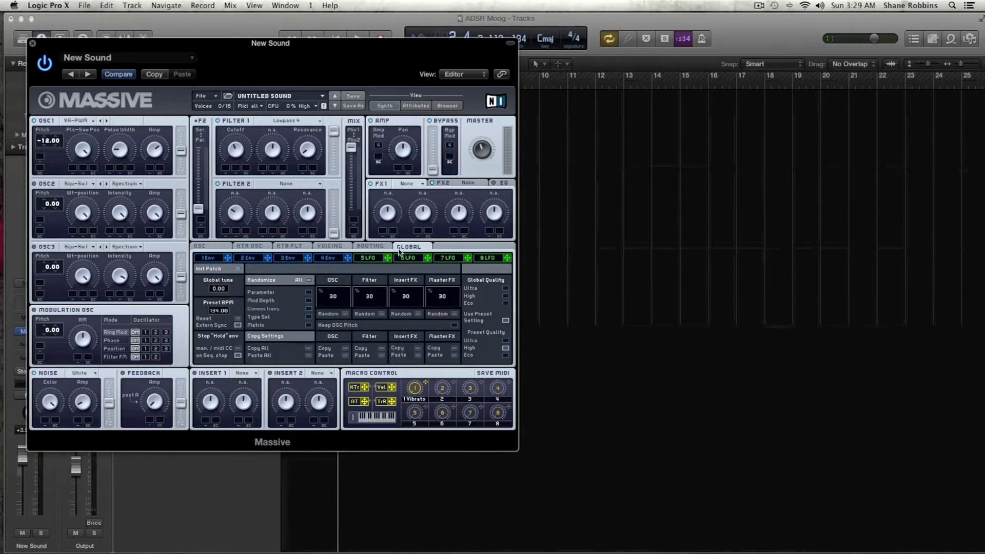
Shape envelope 1 by raising its attack and lowering its attack level, decay and decay level
{"action": "left_click", "coordinate": [215, 258]}
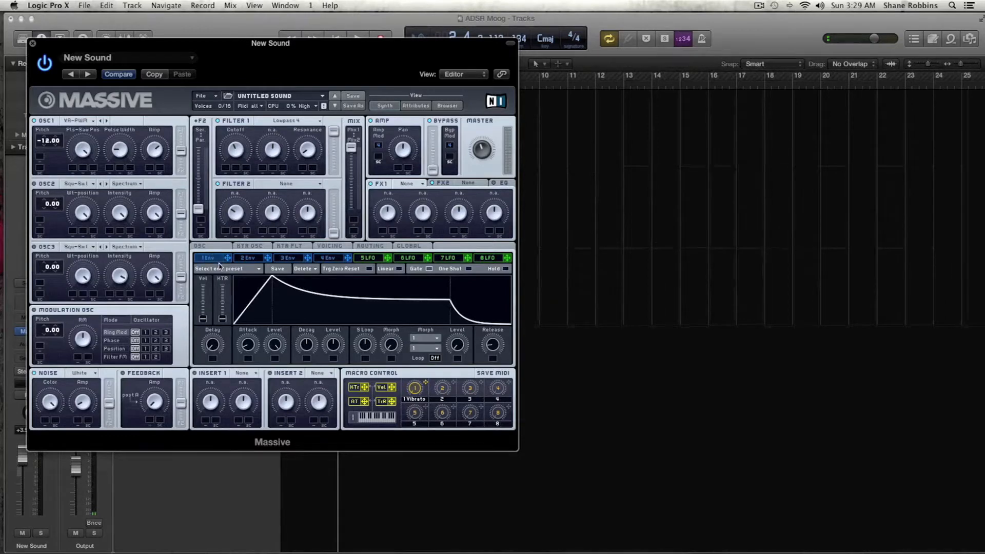
{"action": "left_click_drag", "start_coordinate": [247, 348], "coordinate": [247, 339]}
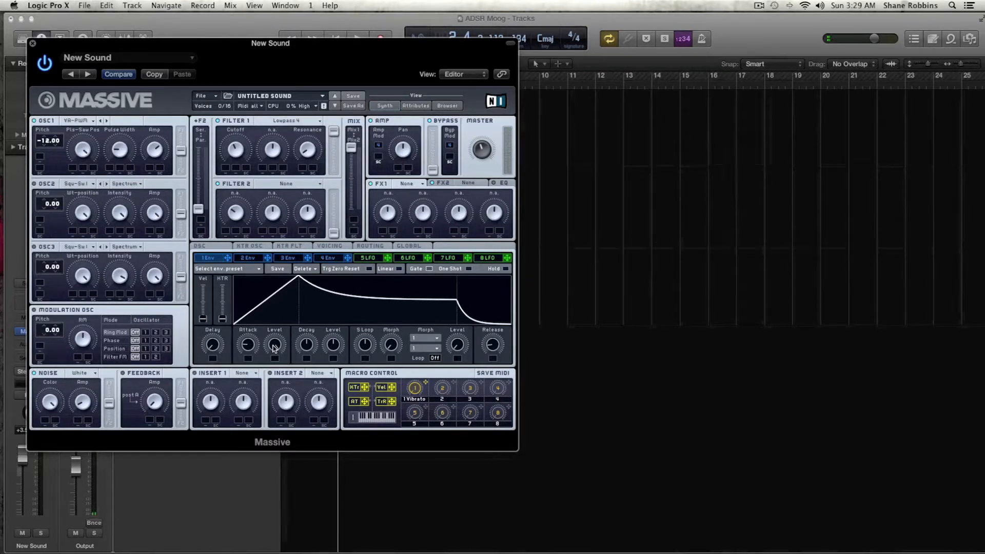
{"action": "left_click_drag", "start_coordinate": [274, 348], "coordinate": [272, 361]}
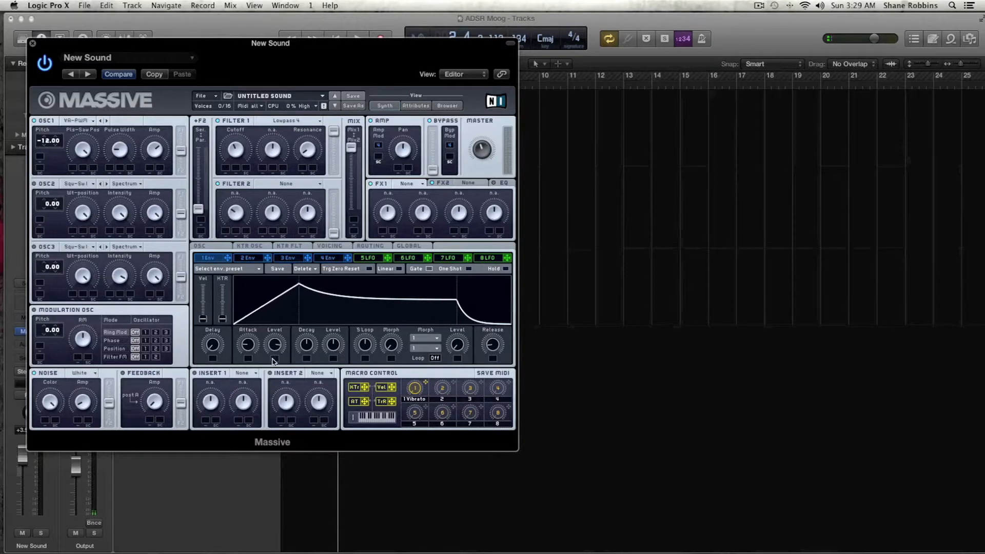
{"action": "left_click_drag", "start_coordinate": [314, 348], "coordinate": [313, 375]}
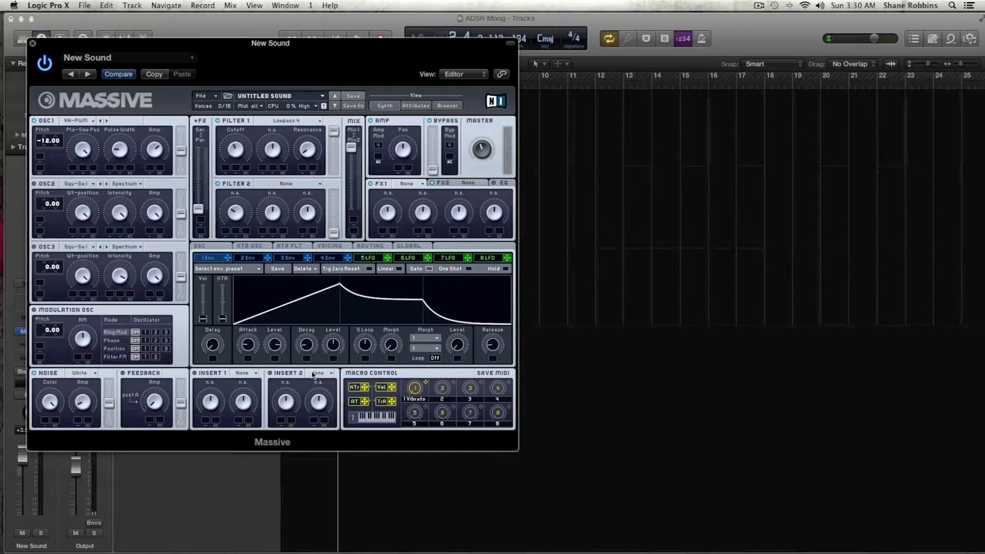
{"action": "left_click_drag", "start_coordinate": [334, 351], "coordinate": [334, 365]}
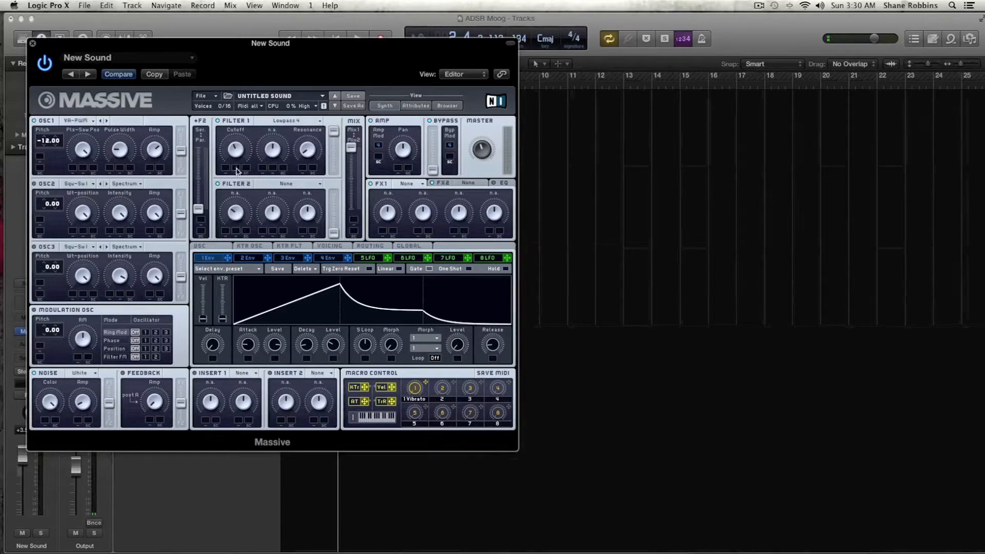
Set envelope 1's modulation amount on Filter 1 cutoff and audition the bass
{"action": "left_click_drag", "start_coordinate": [237, 169], "coordinate": [234, 125]}
{"action": "left_click_drag", "start_coordinate": [161, 44], "coordinate": [692, 118]}
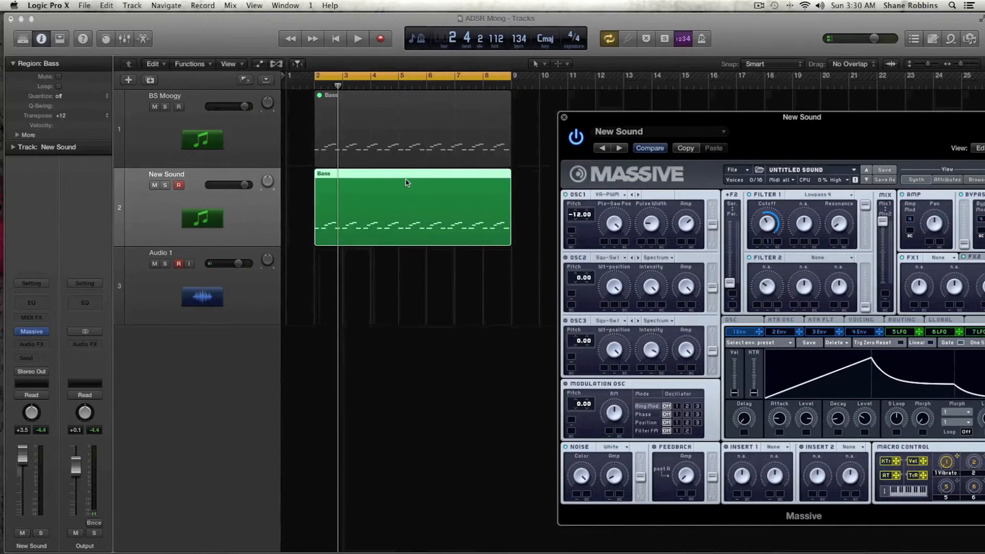
{"action": "key", "text": "space"}
{"action": "left_click_drag", "start_coordinate": [664, 119], "coordinate": [613, 70]}
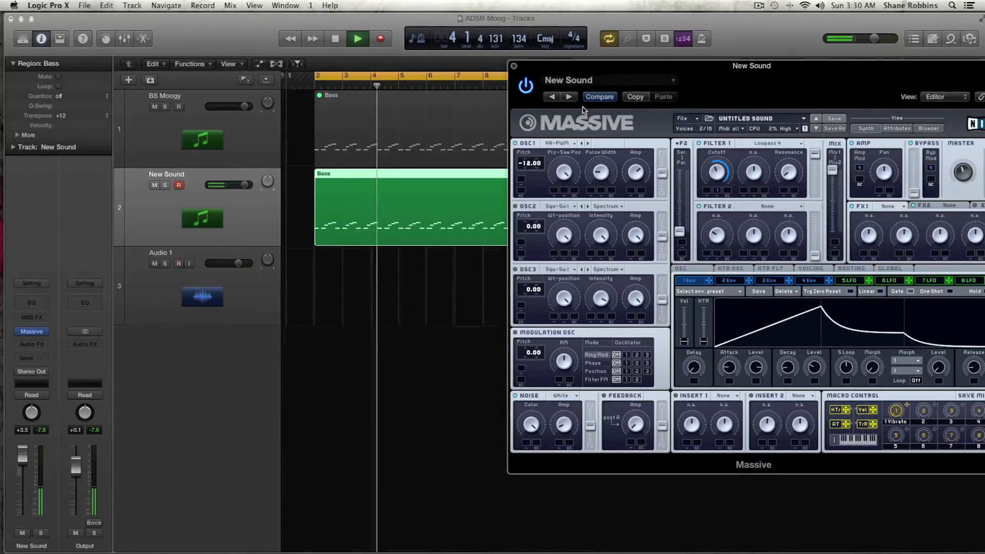
{"action": "key", "text": "space"}
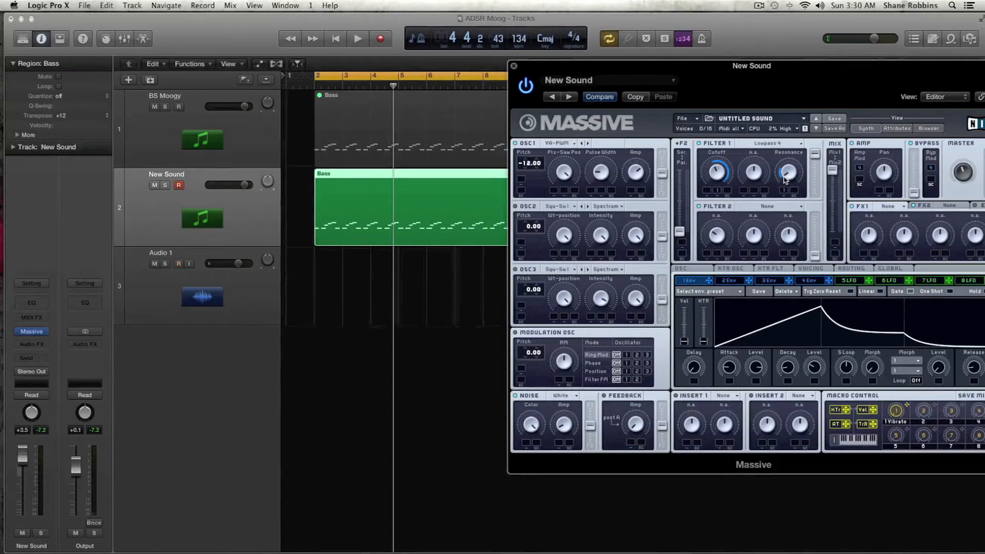
Fine-tune envelope 1's attack while auditioning the bass
{"action": "left_click_drag", "start_coordinate": [731, 359], "coordinate": [729, 365]}
{"action": "key", "text": "space"}
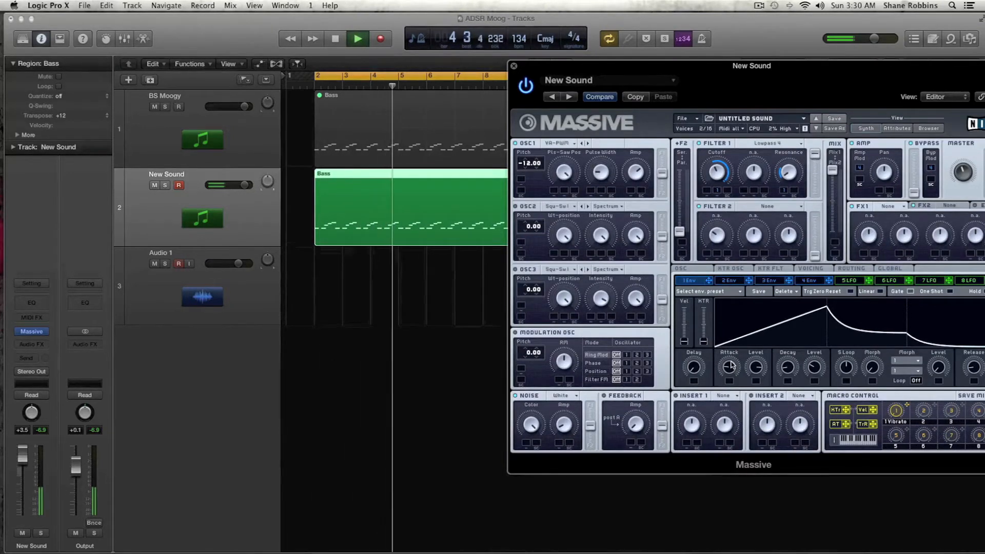
{"action": "key", "text": "space"}
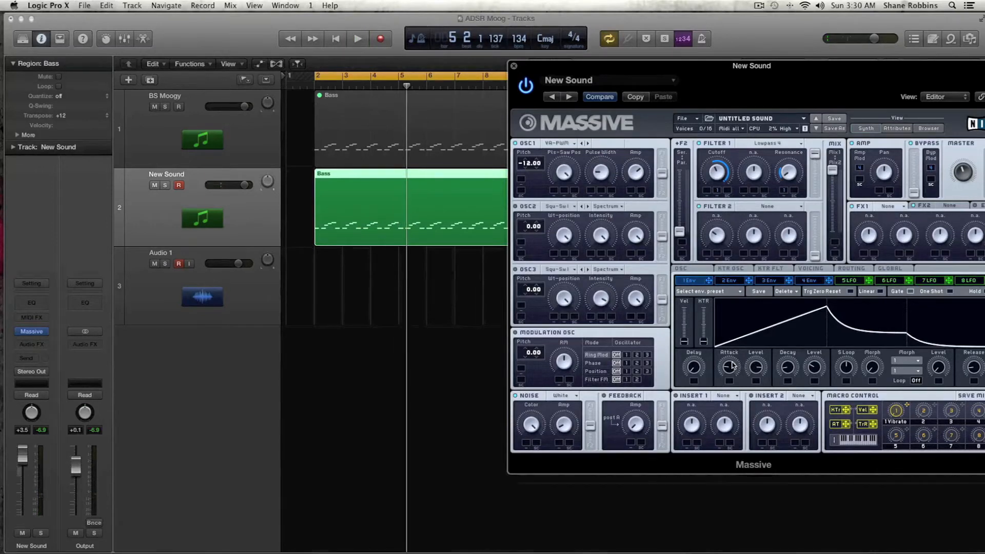
Look through envelopes 2 to 4 and adjust envelope 4's level
{"action": "left_click", "coordinate": [737, 281]}
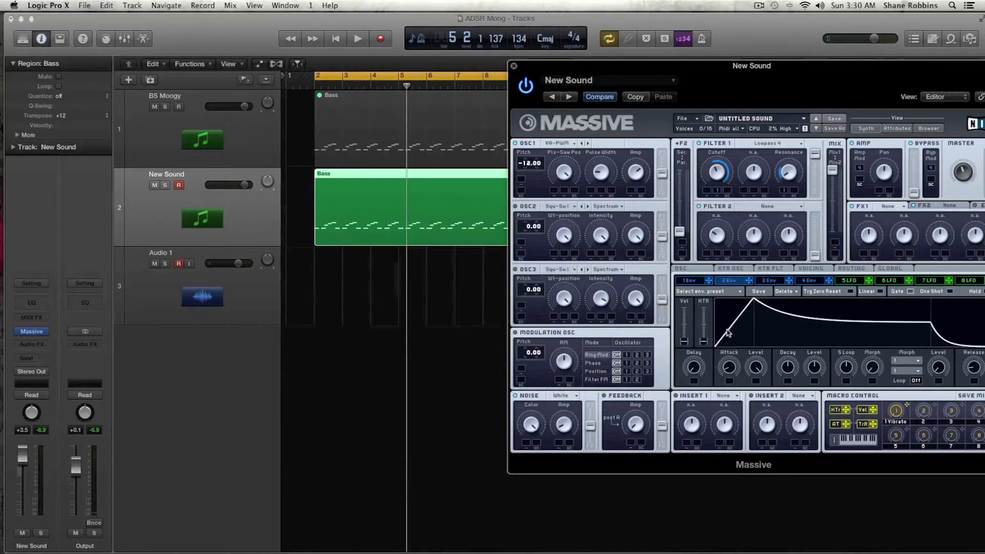
{"action": "left_click", "coordinate": [771, 282]}
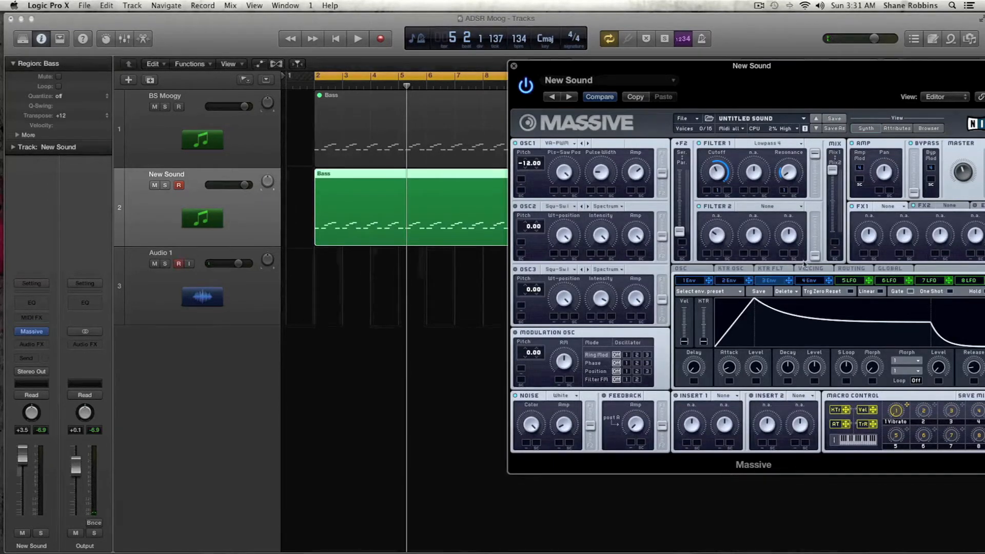
{"action": "left_click", "coordinate": [816, 282]}
{"action": "left_click_drag", "start_coordinate": [817, 366], "coordinate": [787, 371]}
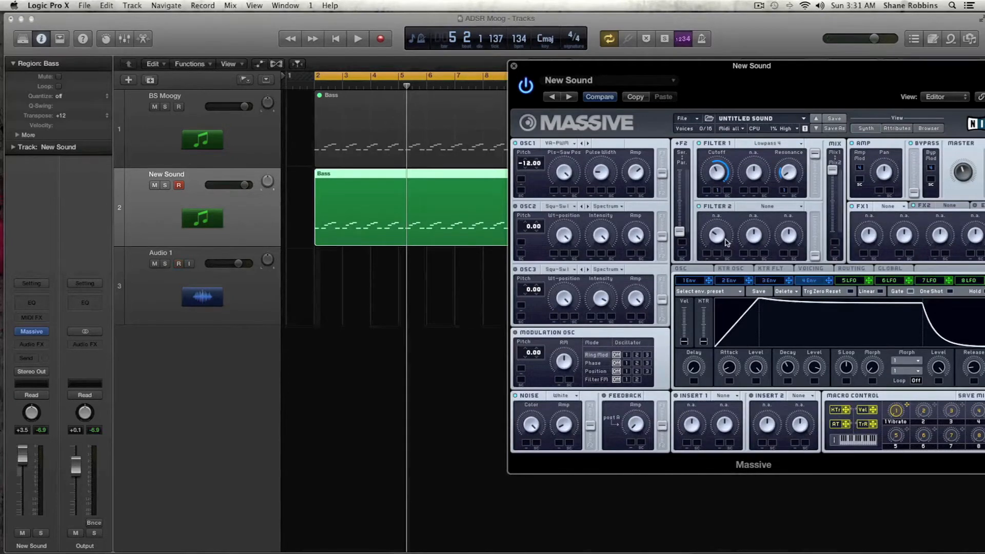
Load Dimension Expander into the FX1 slot
{"action": "left_click", "coordinate": [895, 207]}
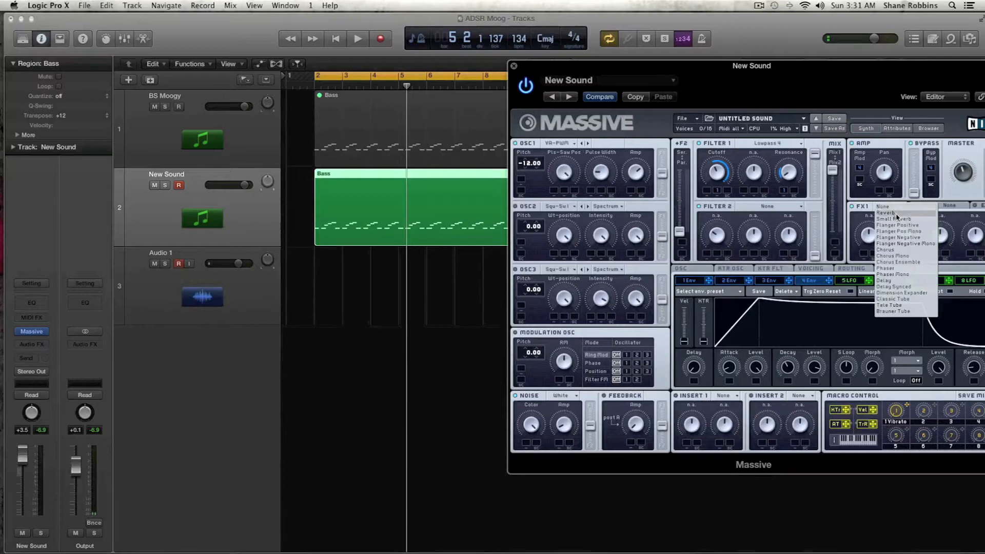
{"action": "left_click", "coordinate": [913, 294]}
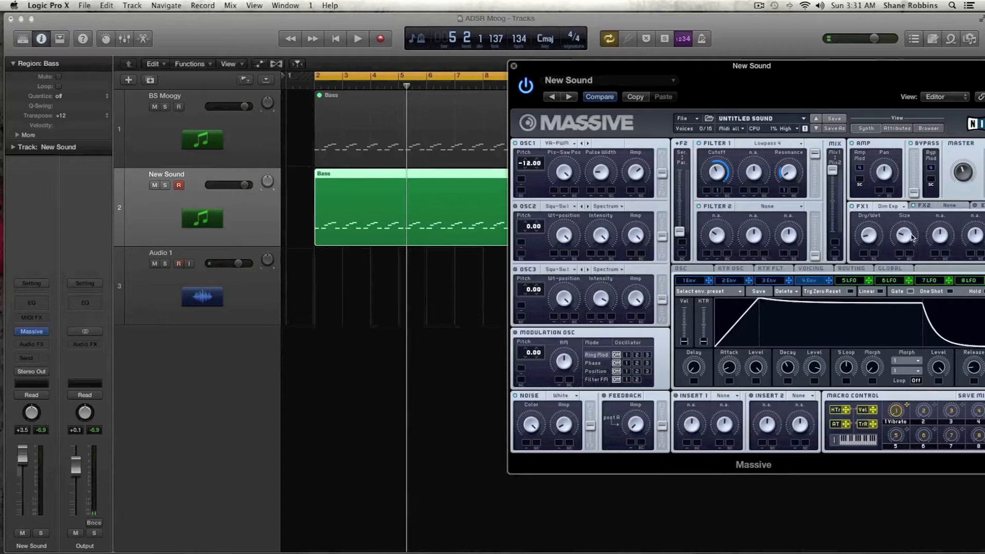
Load Chorus into the FX2 slot and play the bass
{"action": "left_click_drag", "start_coordinate": [746, 69], "coordinate": [709, 67]}
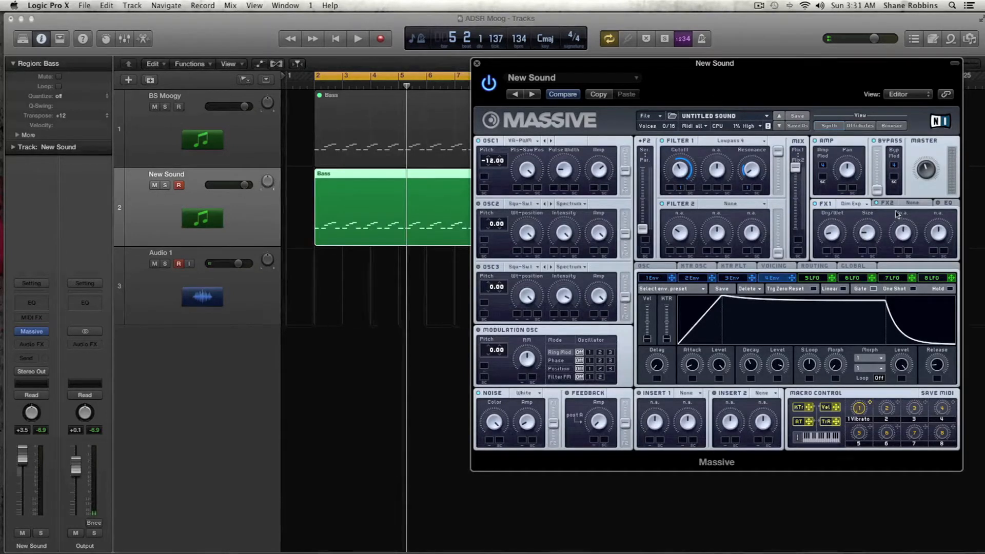
{"action": "left_click", "coordinate": [912, 207]}
{"action": "left_click", "coordinate": [913, 205]}
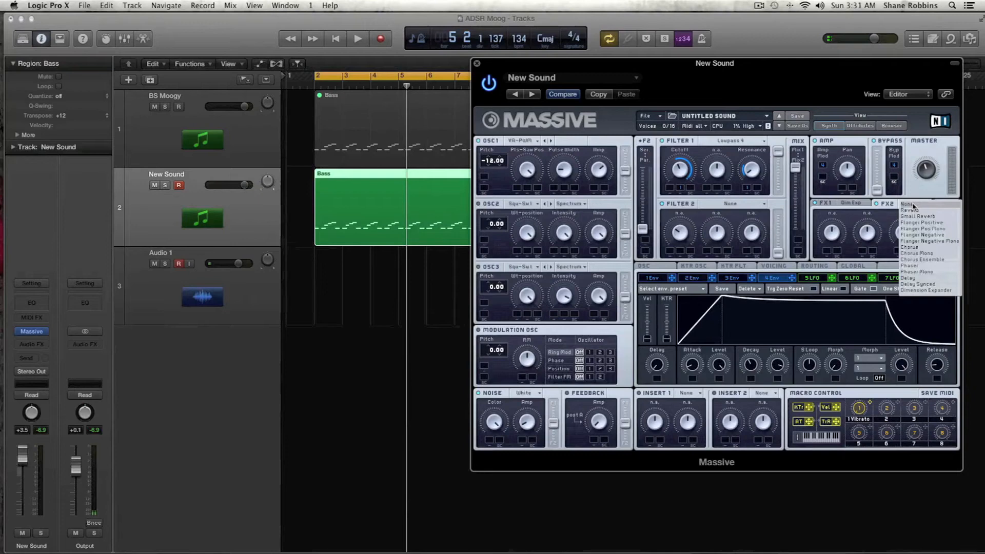
{"action": "left_click", "coordinate": [929, 247]}
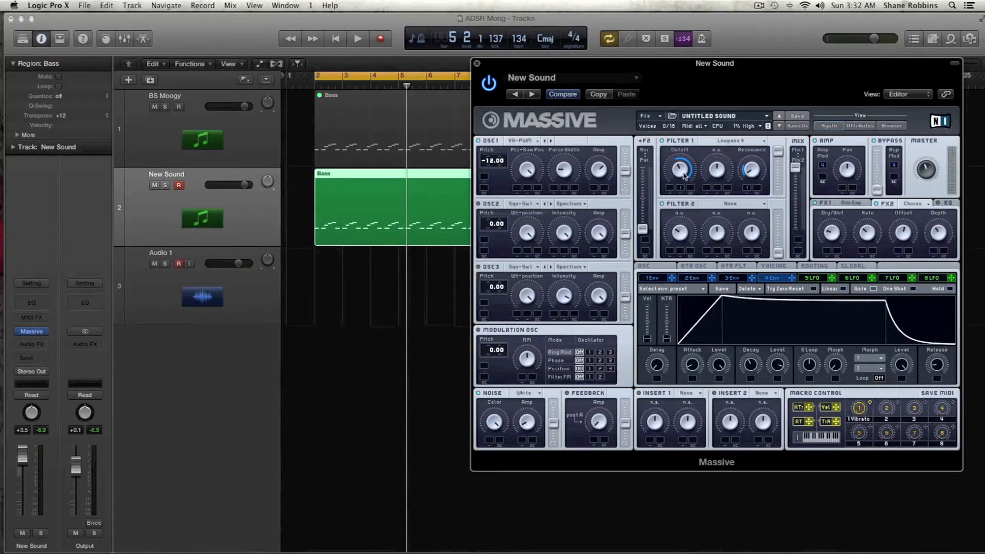
{"action": "key", "text": "space"}
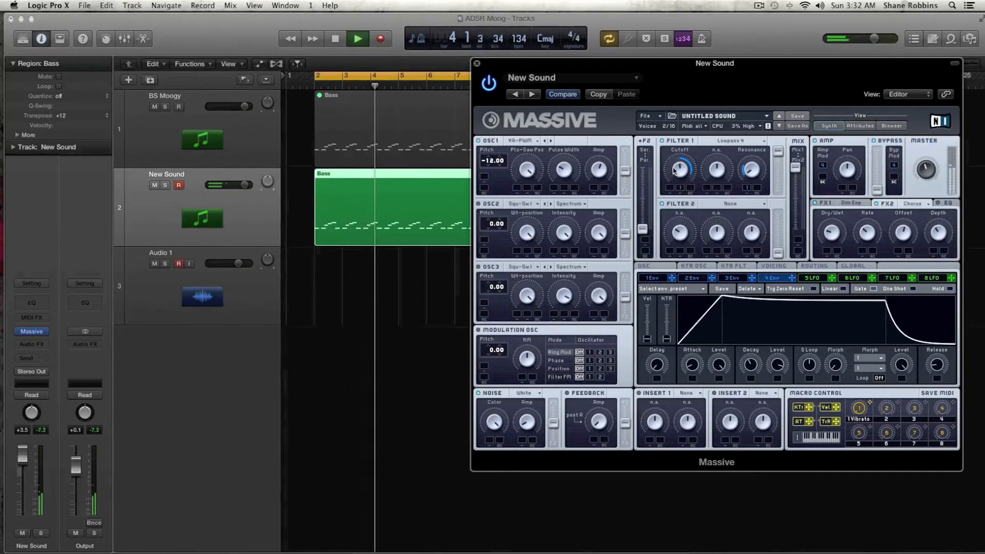
Switch the synth's quality mode to Eco and audition the bass line
{"action": "left_click", "coordinate": [750, 126]}
{"action": "left_click", "coordinate": [752, 158]}
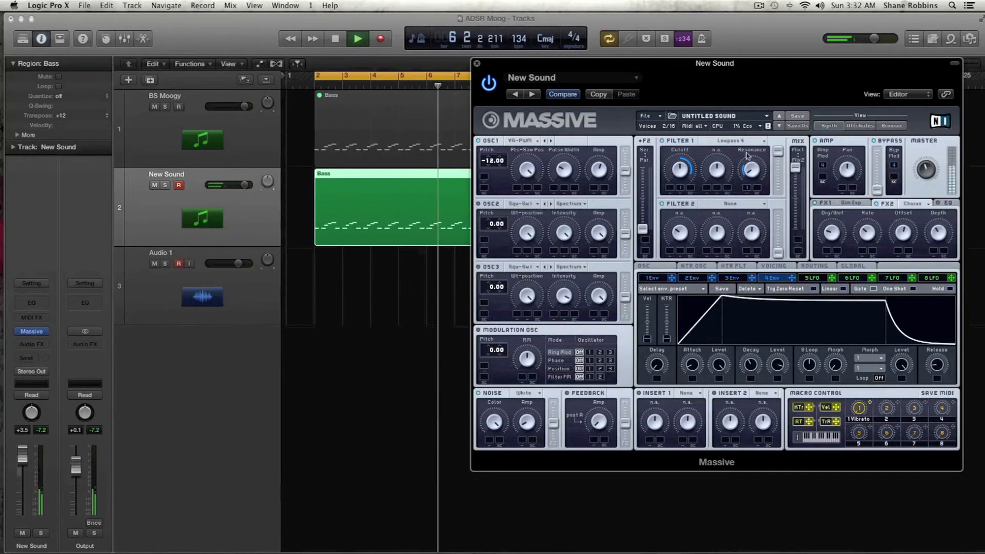
{"action": "key", "text": "space"}
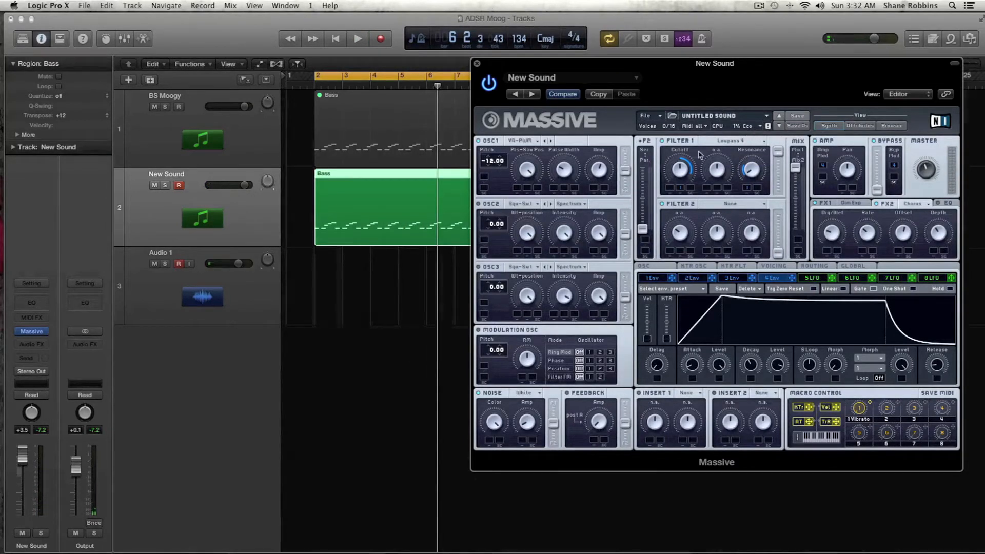
{"action": "key", "text": "space"}
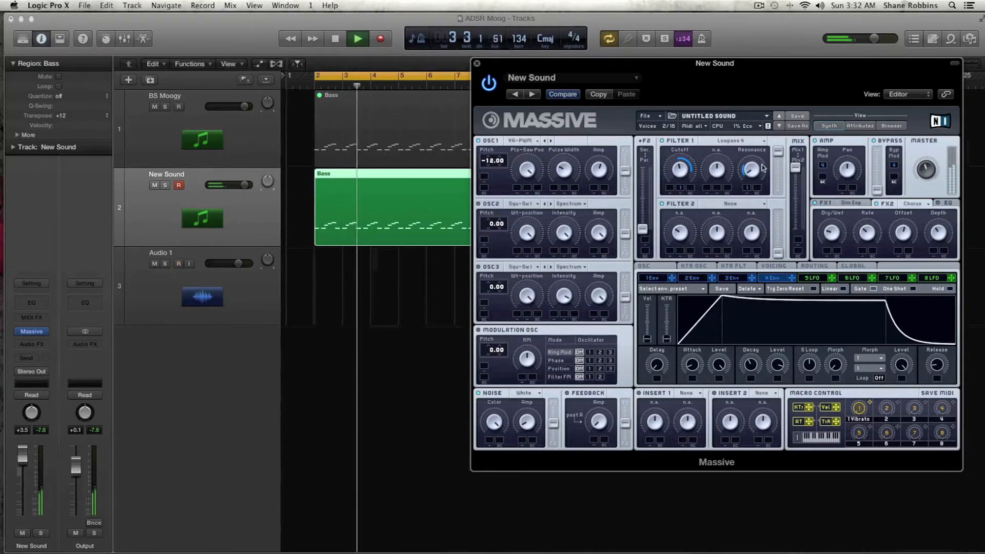
{"action": "key", "text": "space"}
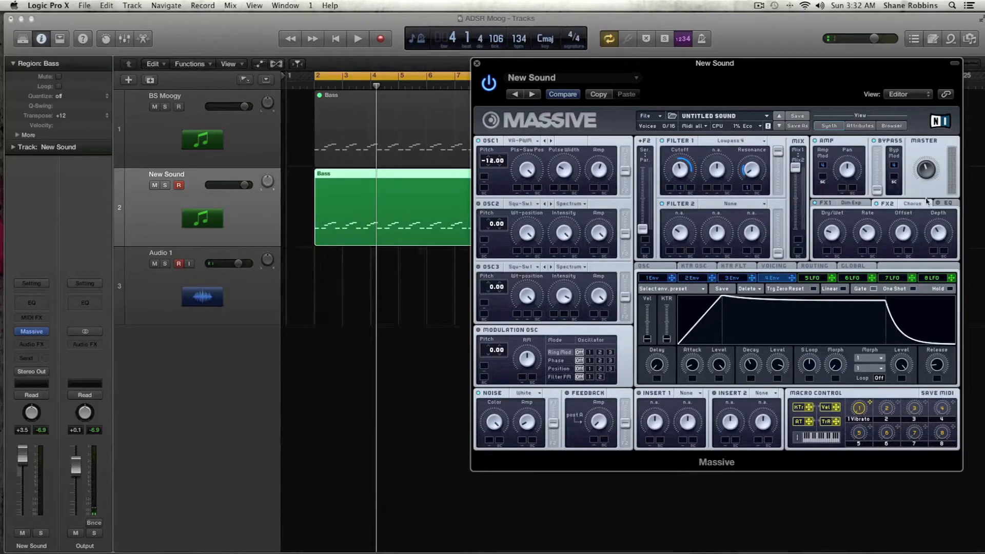
Open the EQ effect and raise its boost and frequency while playing the bass
{"action": "left_click", "coordinate": [944, 204]}
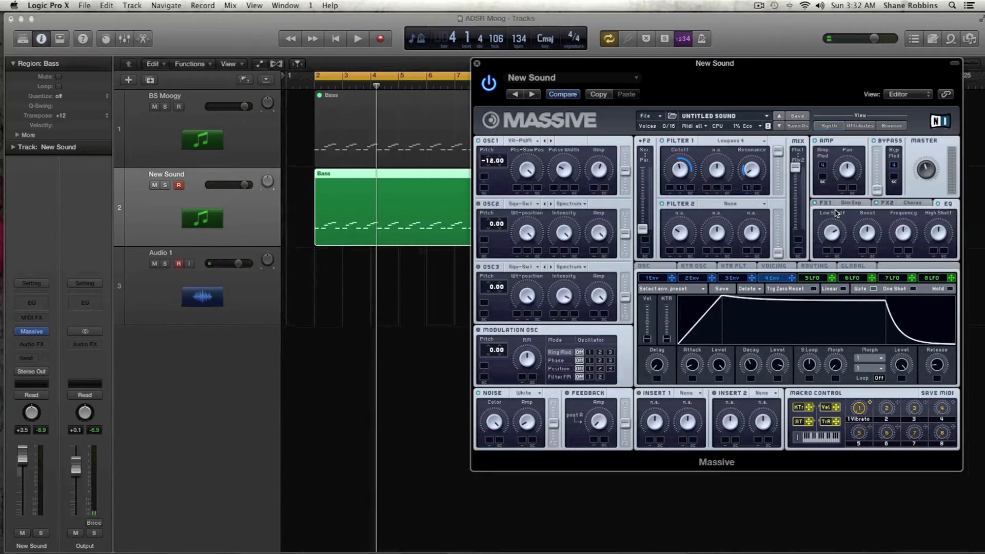
{"action": "left_click_drag", "start_coordinate": [866, 247], "coordinate": [867, 258]}
{"action": "left_click_drag", "start_coordinate": [905, 242], "coordinate": [908, 260]}
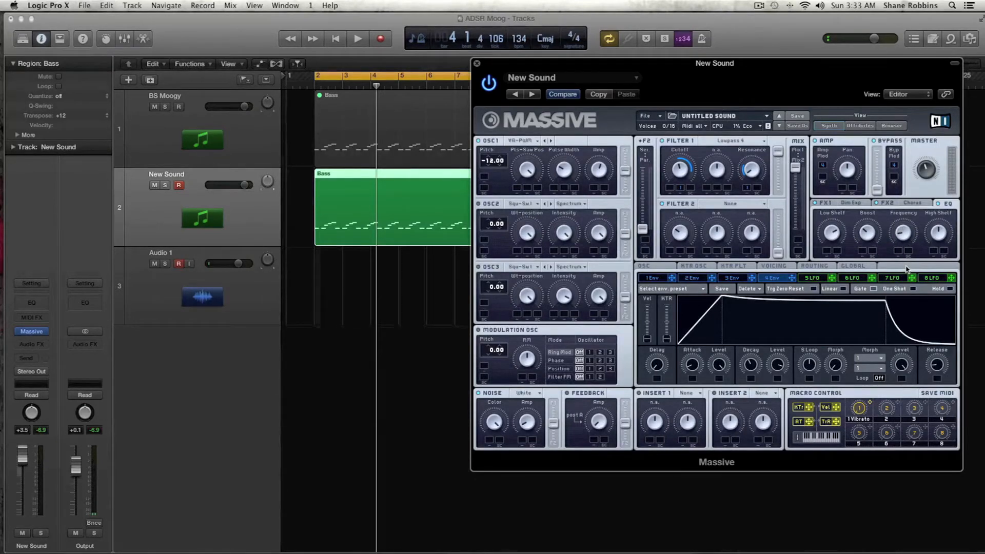
{"action": "key", "text": "space"}
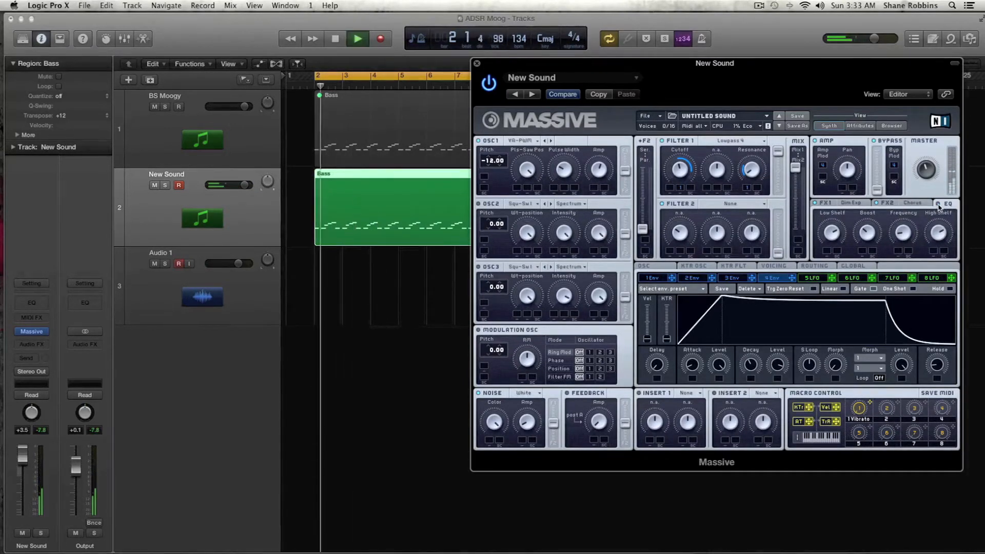
{"action": "key", "text": "space"}
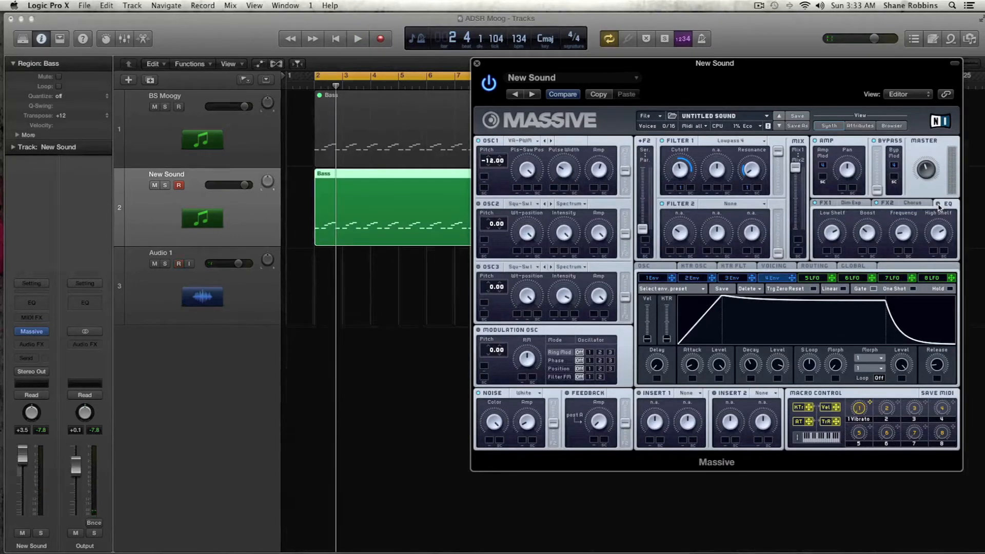
{"action": "key", "text": "space"}
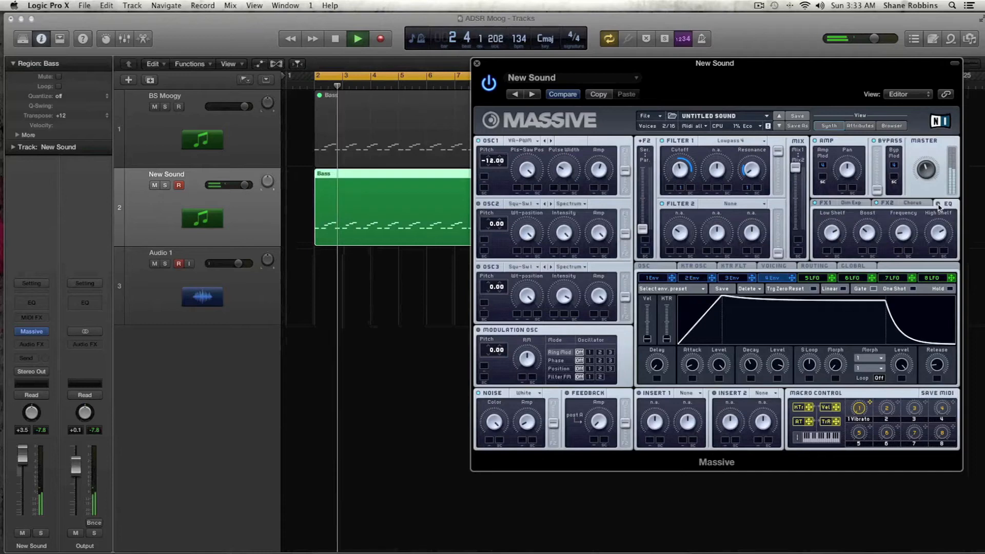
{"action": "key", "text": "space"}
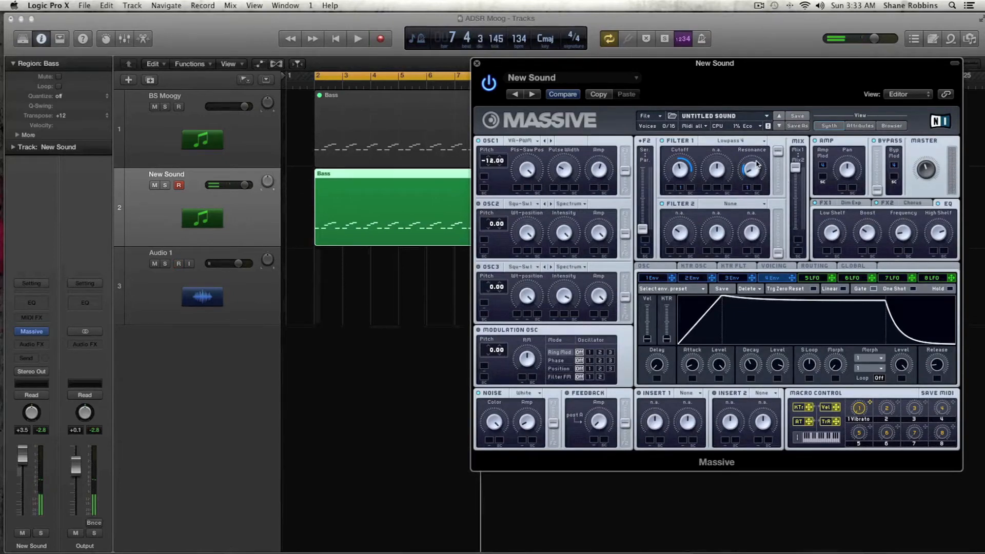
Lengthen envelope 1's attack and audition the bass
{"action": "left_click", "coordinate": [656, 278]}
{"action": "left_click_drag", "start_coordinate": [693, 367], "coordinate": [693, 363]}
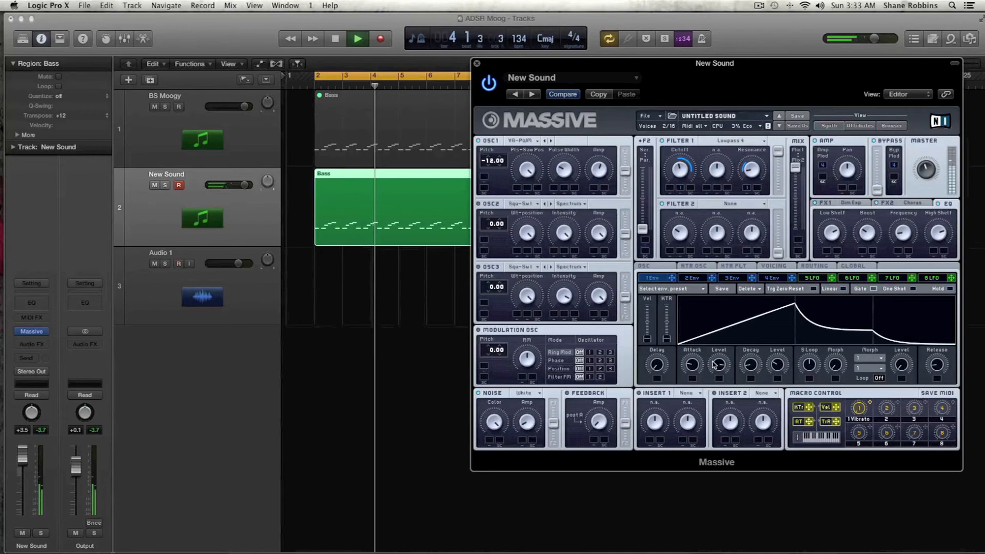
{"action": "left_click_drag", "start_coordinate": [693, 364], "coordinate": [693, 366]}
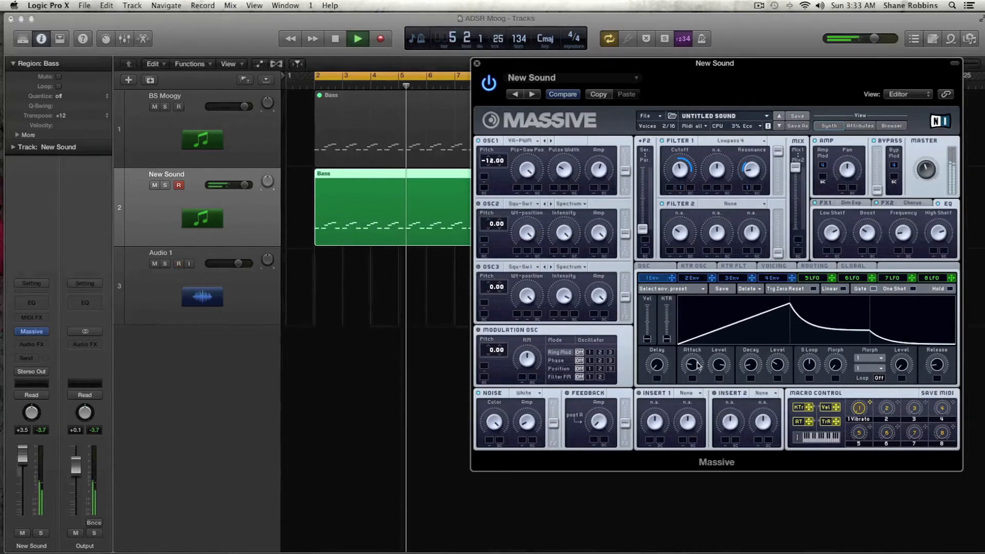
{"action": "key", "text": "space"}
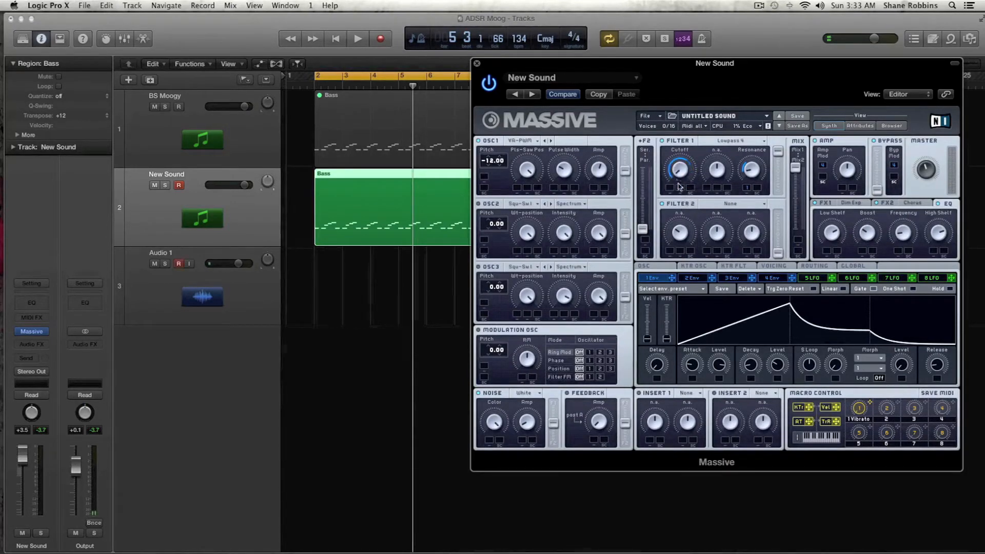
{"action": "key", "text": "space"}
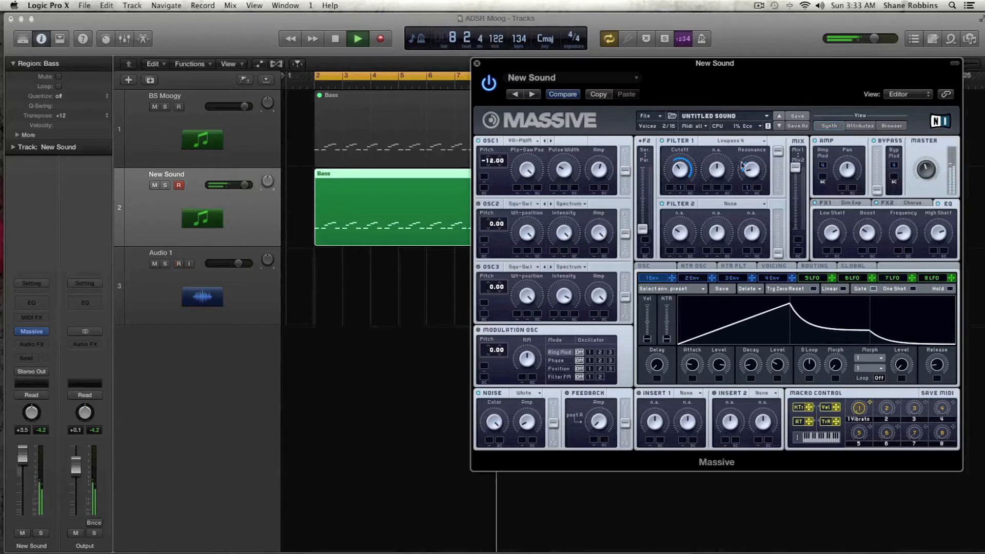
{"action": "key", "text": "space"}
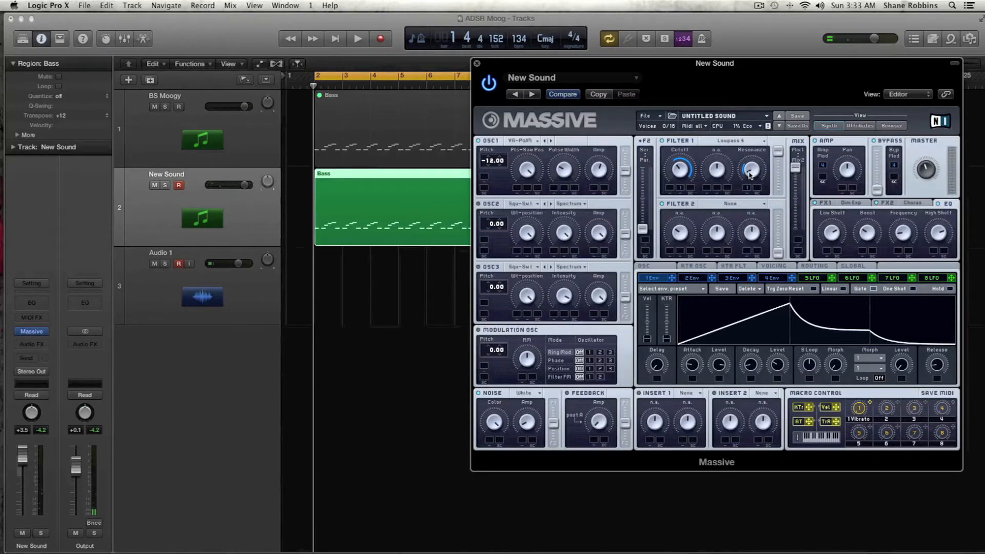
Try the Acid filter type on filter 1 while playing, then switch it back to Lowpass 4
{"action": "left_click", "coordinate": [736, 141]}
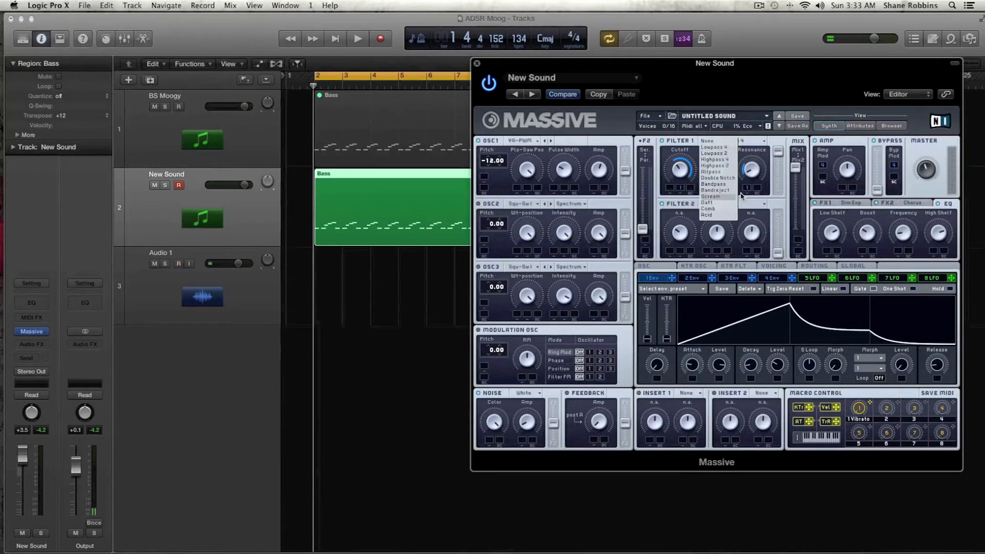
{"action": "left_click", "coordinate": [722, 216]}
{"action": "key", "text": "space"}
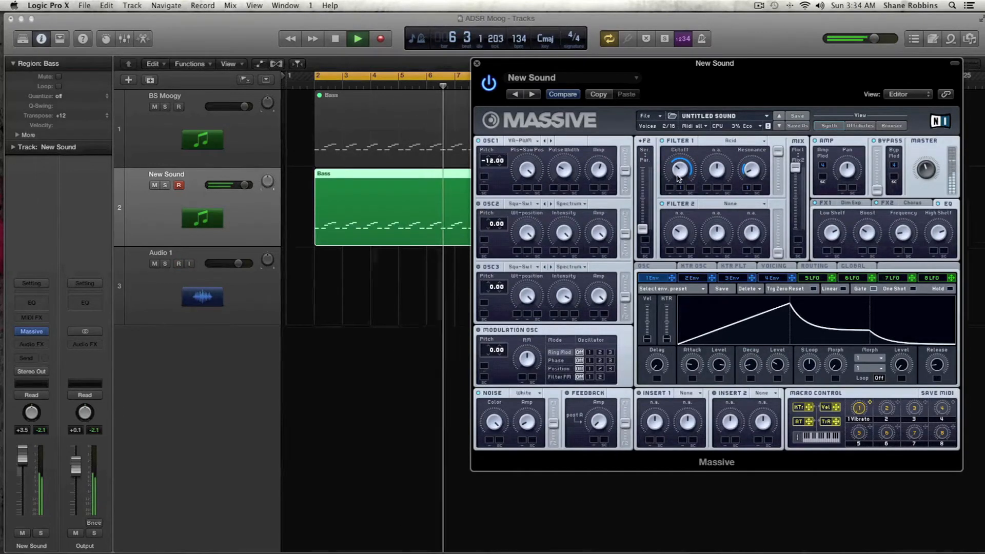
{"action": "key", "text": "space"}
{"action": "left_click", "coordinate": [726, 142]}
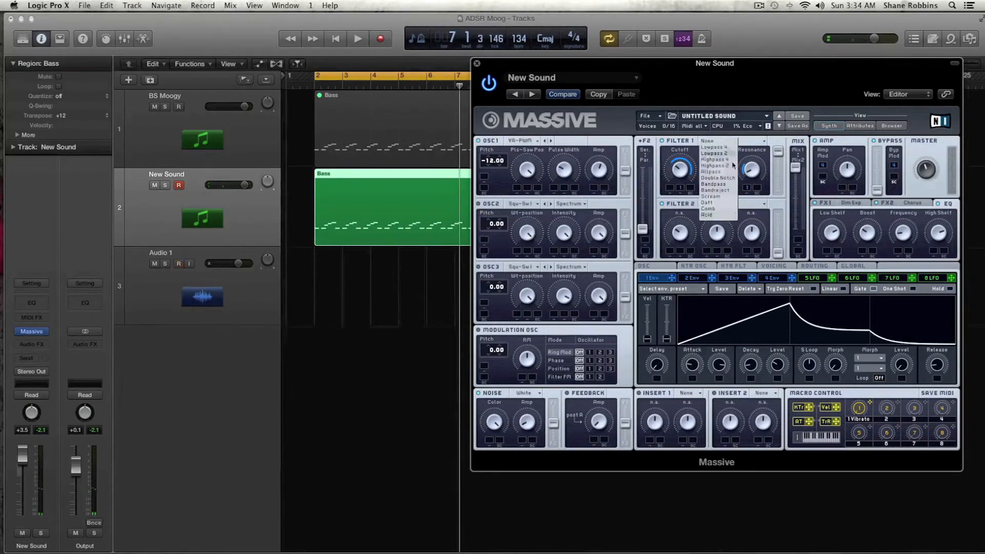
{"action": "left_click", "coordinate": [729, 151]}
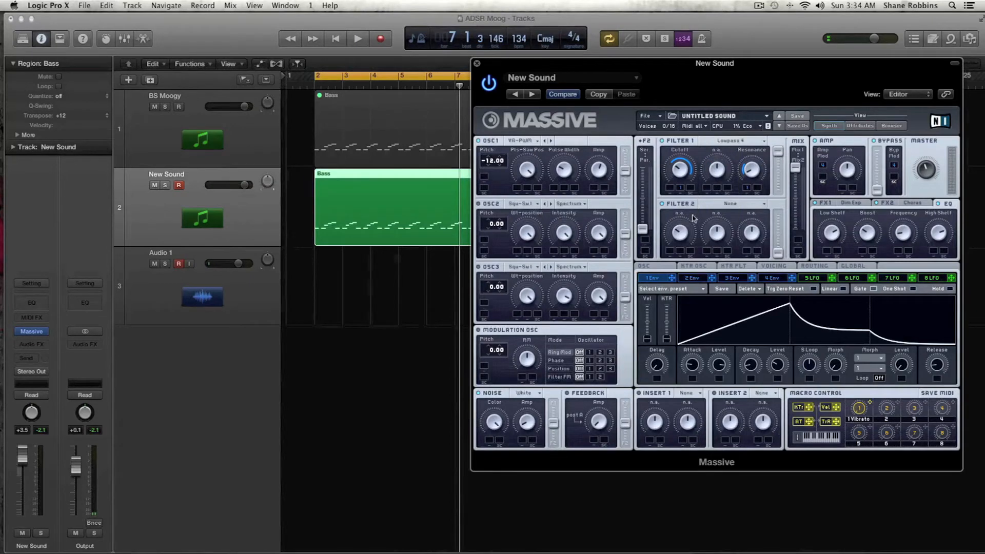
Set filter 2 to Acid, adjust the filter routing, filter 2 level and filter mix sliders, and audition
{"action": "left_click_drag", "start_coordinate": [643, 229], "coordinate": [642, 195]}
{"action": "left_click", "coordinate": [712, 204]}
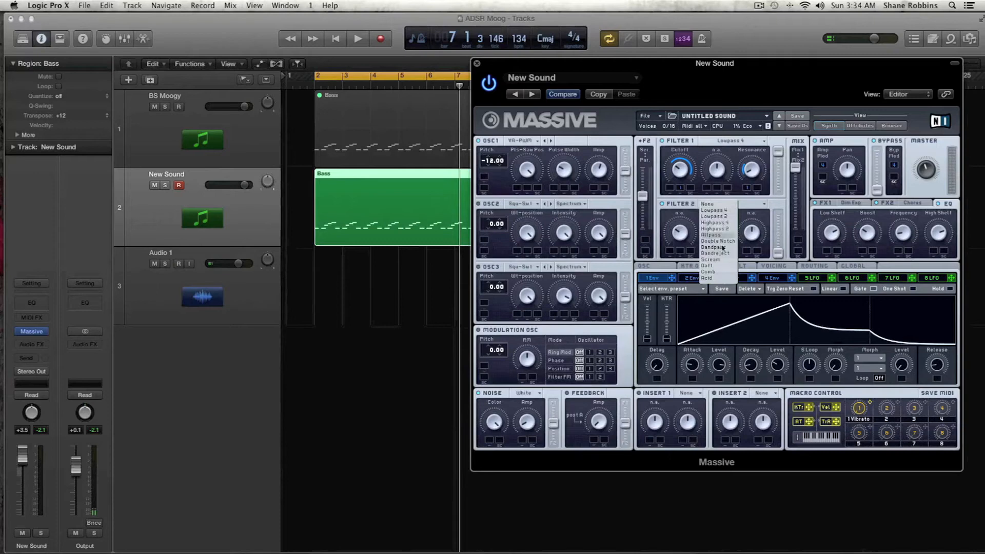
{"action": "left_click", "coordinate": [725, 278]}
{"action": "left_click_drag", "start_coordinate": [783, 251], "coordinate": [783, 234]}
{"action": "left_click_drag", "start_coordinate": [794, 174], "coordinate": [793, 198]}
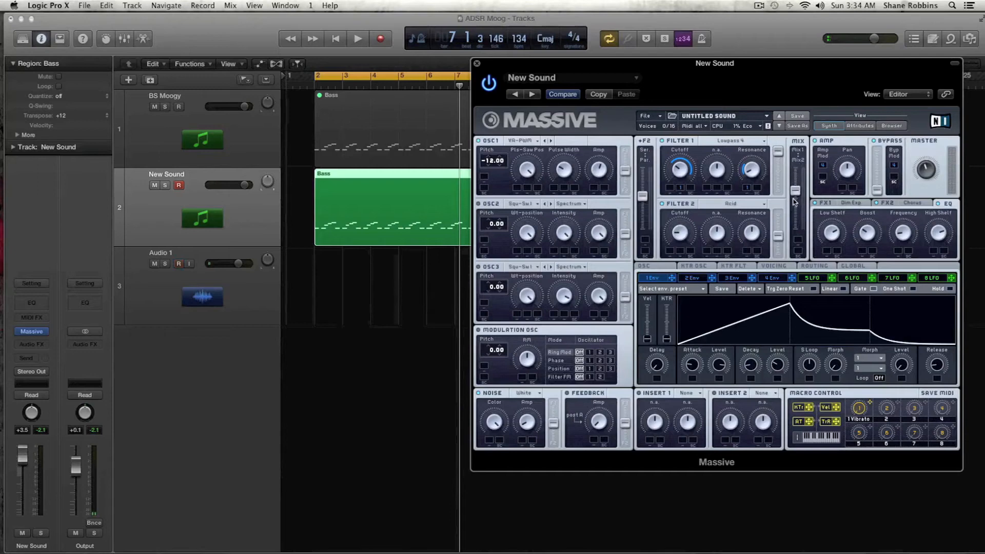
{"action": "key", "text": "space"}
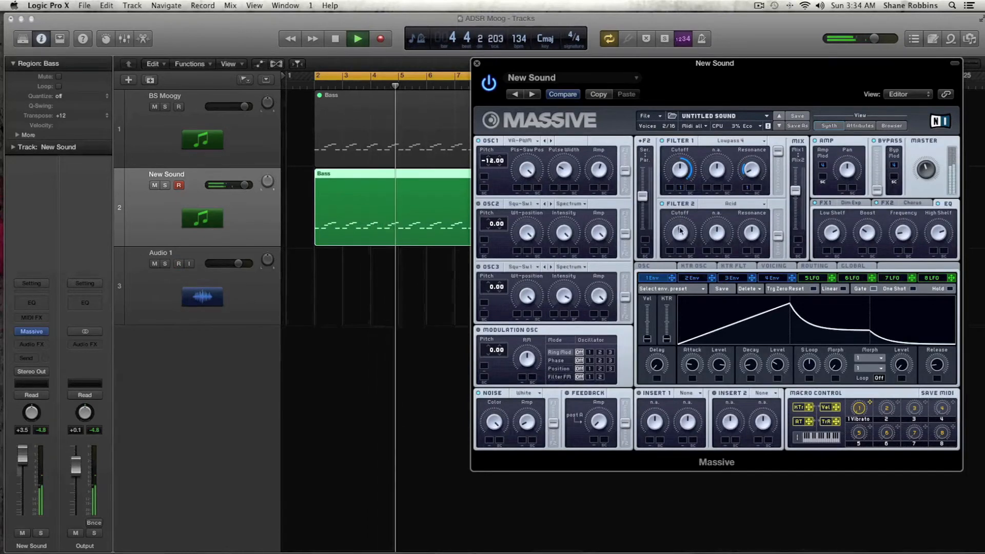
{"action": "key", "text": "space"}
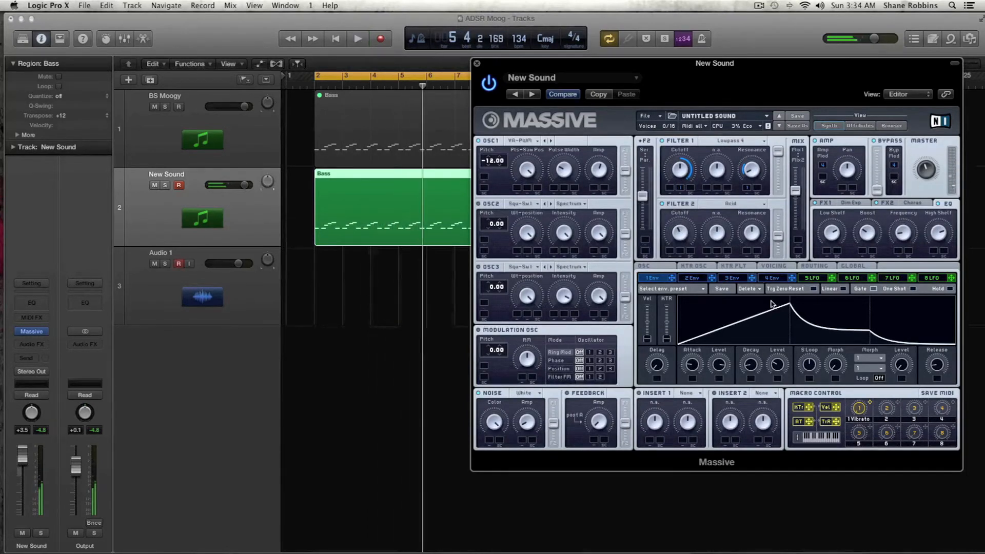
Open LFO 5, keep it in LFO mode, and set its curve to a square shape
{"action": "left_click", "coordinate": [811, 278]}
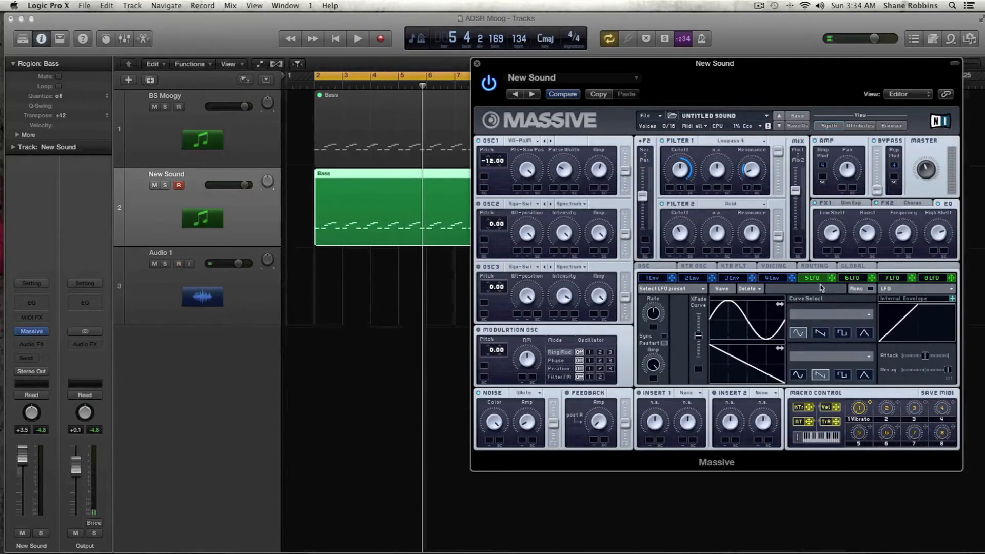
{"action": "left_click", "coordinate": [887, 288]}
{"action": "left_click", "coordinate": [894, 296]}
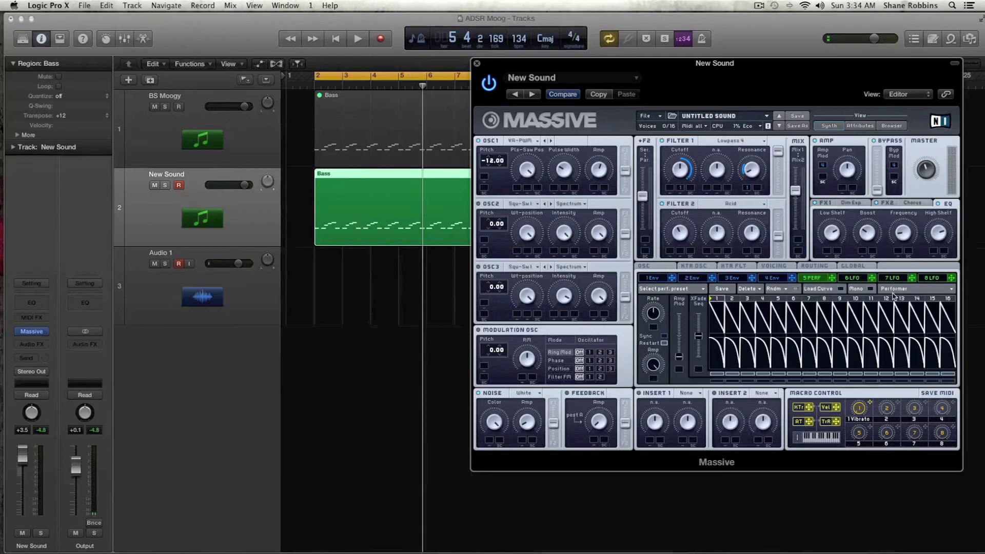
{"action": "left_click", "coordinate": [898, 291]}
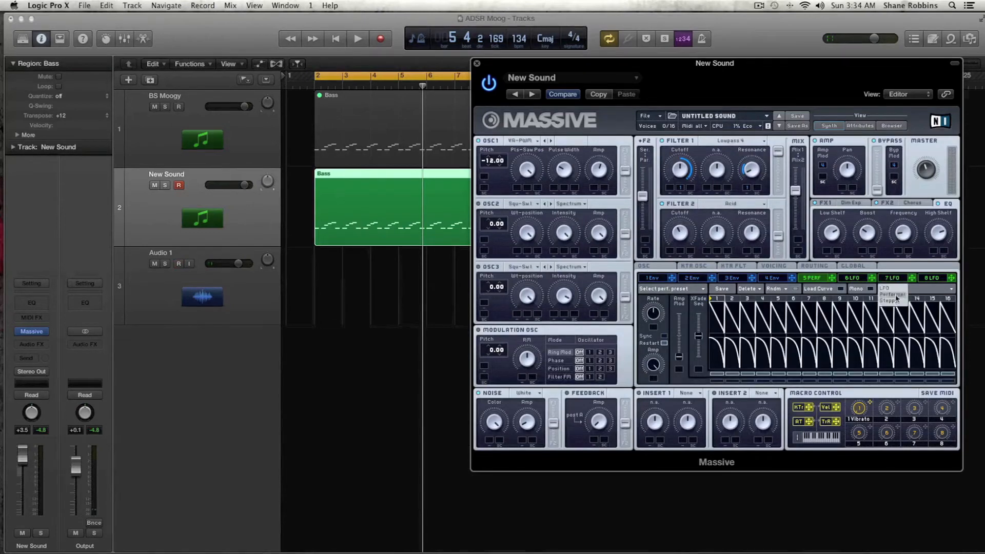
{"action": "left_click", "coordinate": [879, 296]}
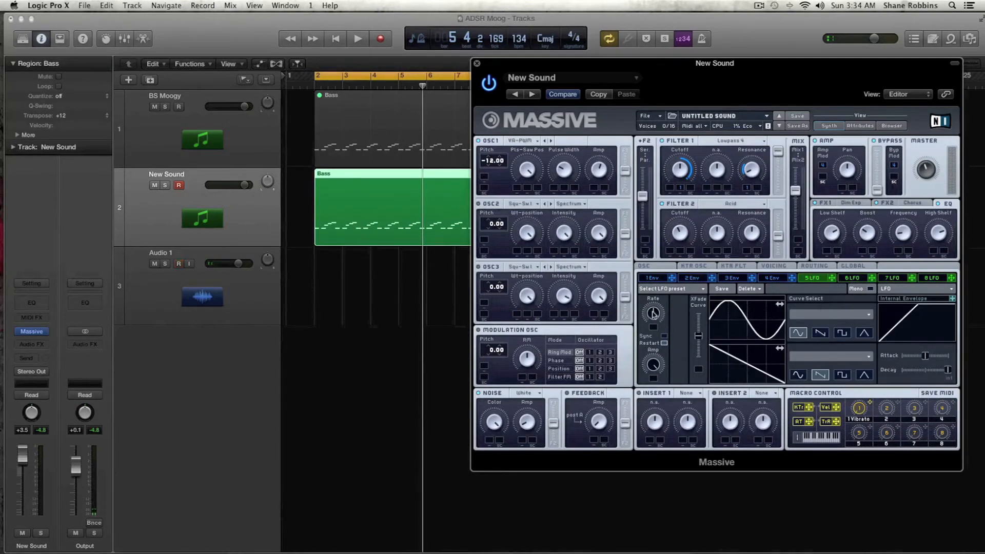
{"action": "left_click", "coordinate": [820, 335]}
{"action": "left_click", "coordinate": [845, 335]}
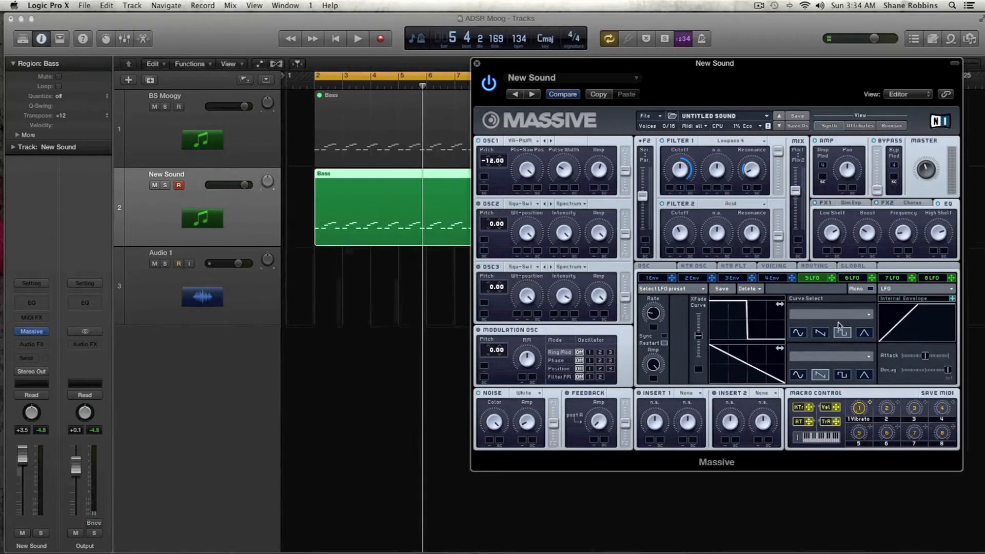
{"action": "left_click_drag", "start_coordinate": [748, 329], "coordinate": [728, 329]}
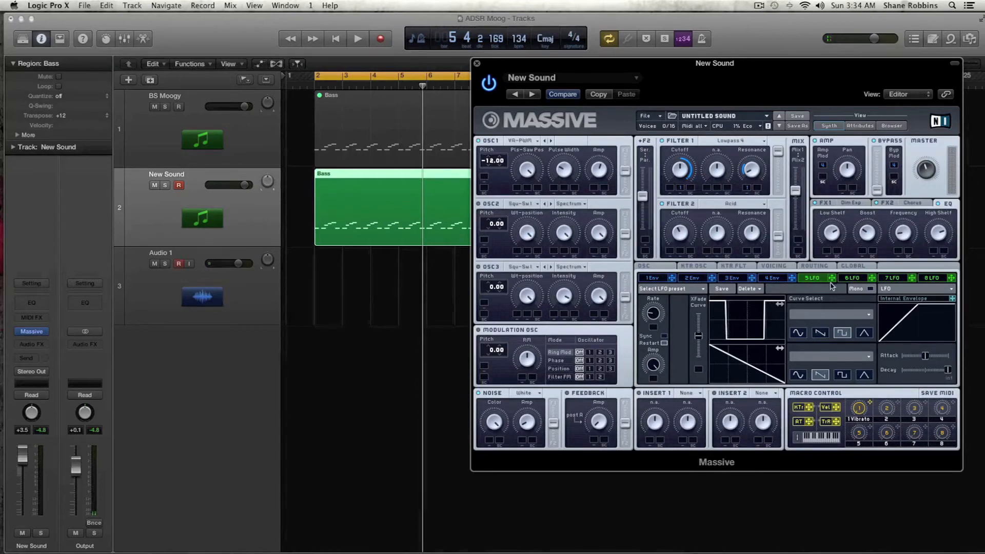
Assign LFO 5 to oscillator 1's Pitch-Saw Pos and filter 1's resonance, adjusting the modulation amount while playing
{"action": "left_click_drag", "start_coordinate": [635, 337], "coordinate": [517, 189]}
{"action": "left_click_drag", "start_coordinate": [830, 279], "coordinate": [789, 226]}
{"action": "left_click_drag", "start_coordinate": [766, 193], "coordinate": [761, 187]}
{"action": "key", "text": "space"}
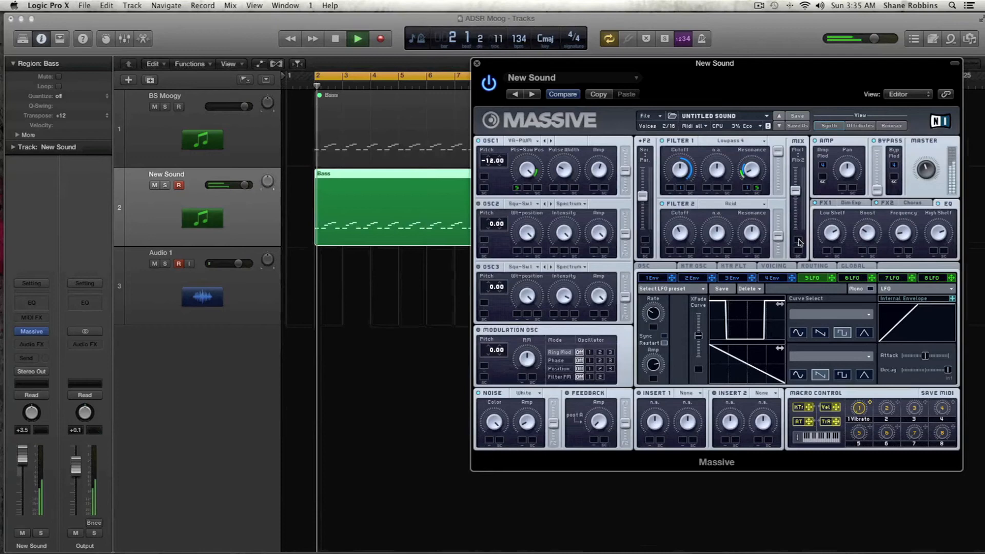
{"action": "left_click_drag", "start_coordinate": [516, 189], "coordinate": [516, 188]}
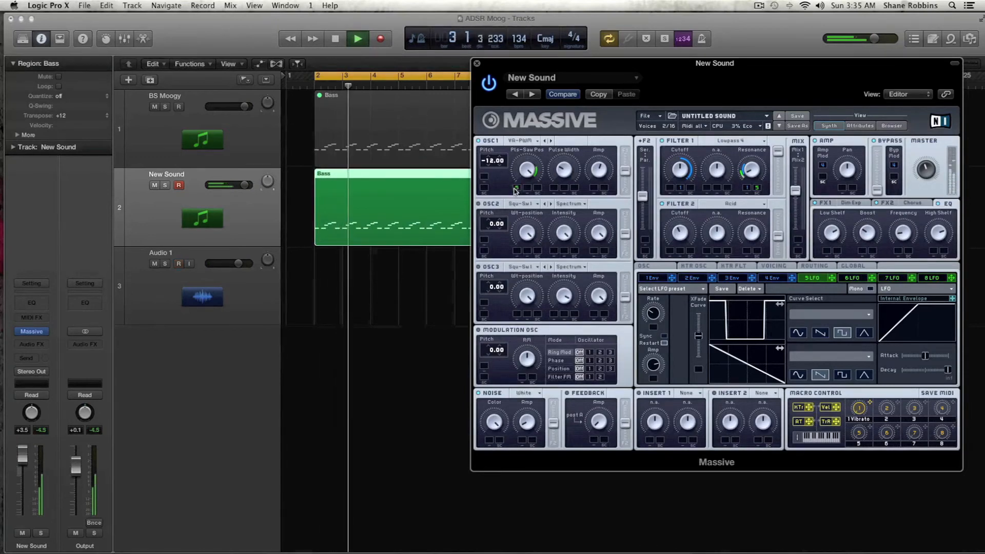
{"action": "key", "text": "space"}
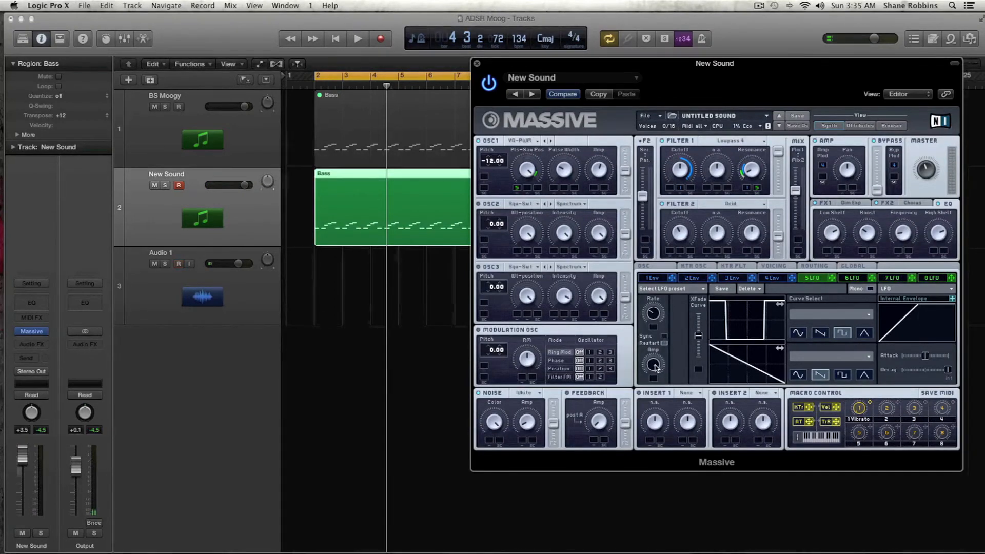
Rebalance filter 2's output level and the filter mix while auditioning the bass
{"action": "key", "text": "space"}
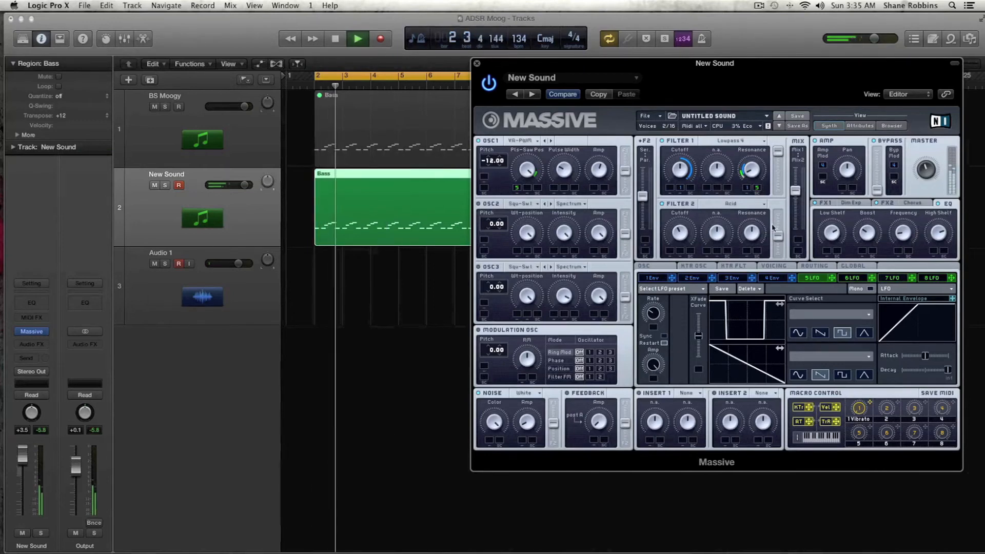
{"action": "left_click_drag", "start_coordinate": [779, 235], "coordinate": [779, 244]}
{"action": "left_click_drag", "start_coordinate": [796, 191], "coordinate": [796, 174]}
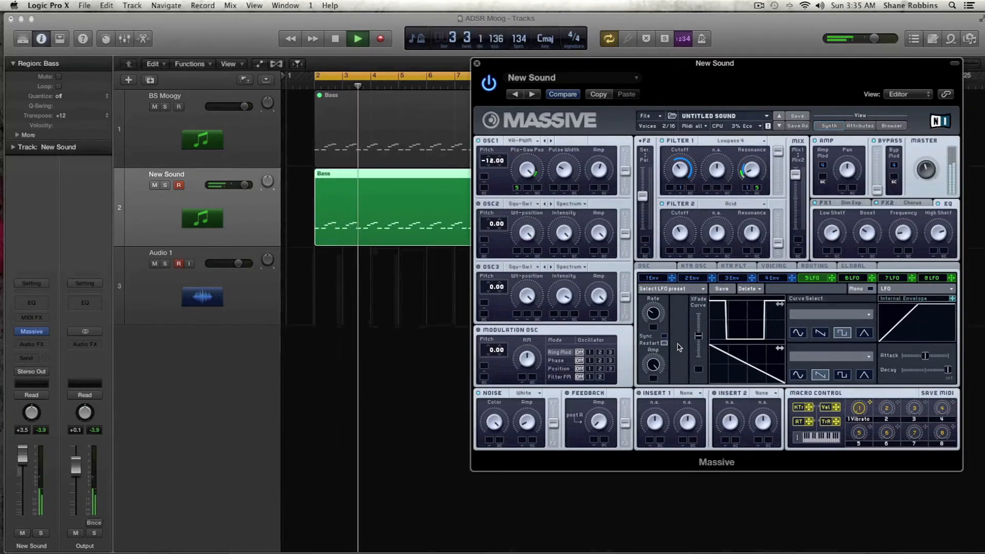
{"action": "key", "text": "space"}
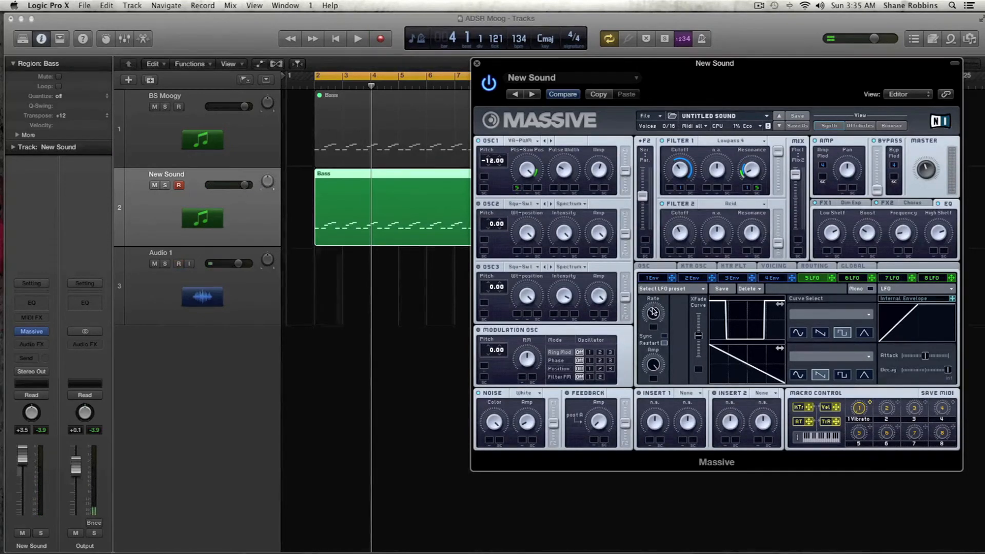
Open envelope 1, adjust its attack and level knobs, and start playback to audition the bass
{"action": "left_click", "coordinate": [862, 281]}
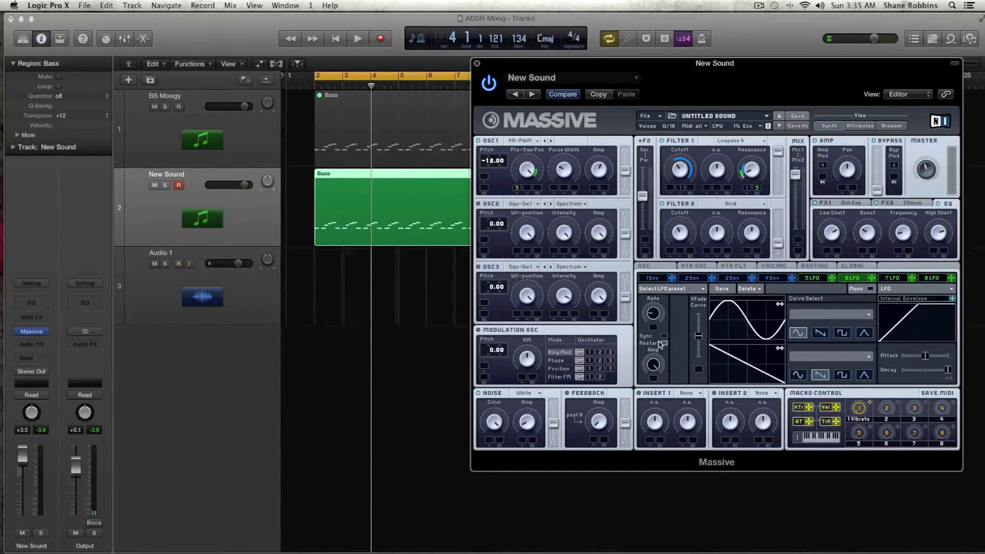
{"action": "left_click", "coordinate": [812, 279]}
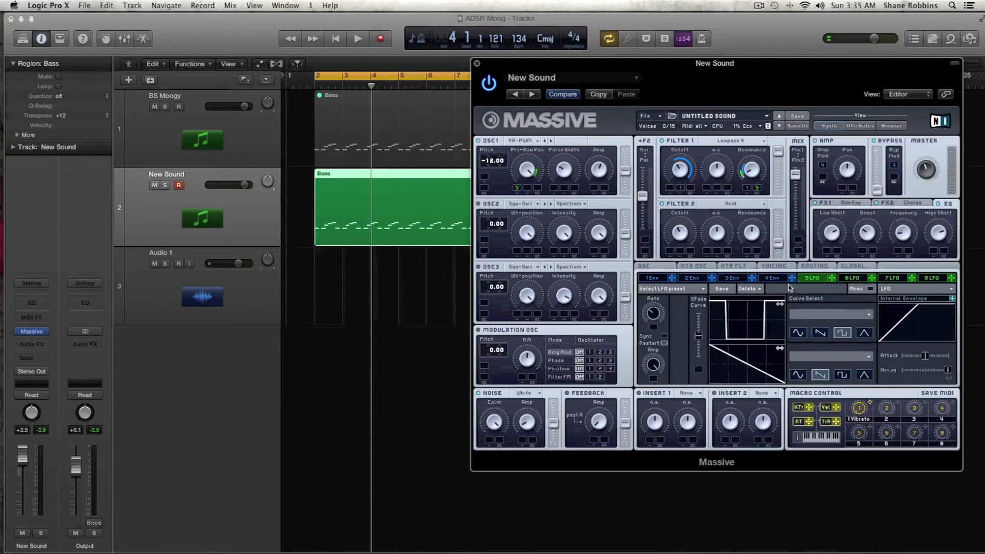
{"action": "left_click", "coordinate": [855, 281]}
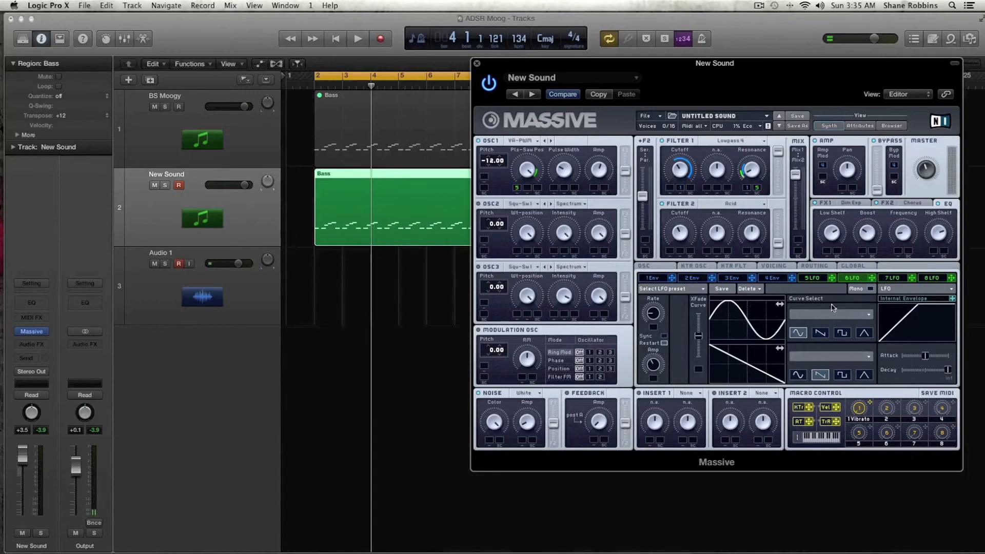
{"action": "left_click", "coordinate": [650, 280]}
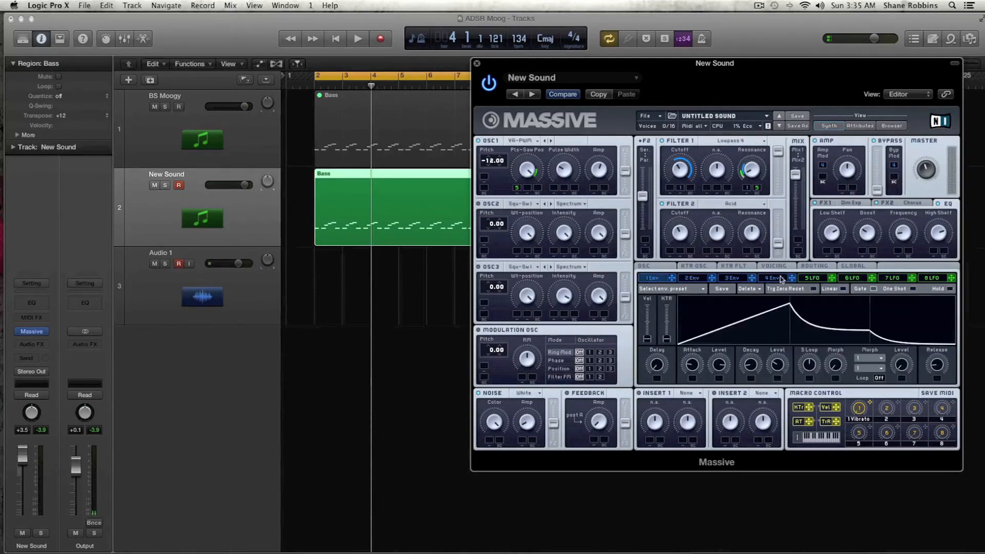
{"action": "left_click_drag", "start_coordinate": [692, 380], "coordinate": [692, 380]}
{"action": "left_click_drag", "start_coordinate": [745, 379], "coordinate": [719, 379]}
{"action": "key", "text": "space"}
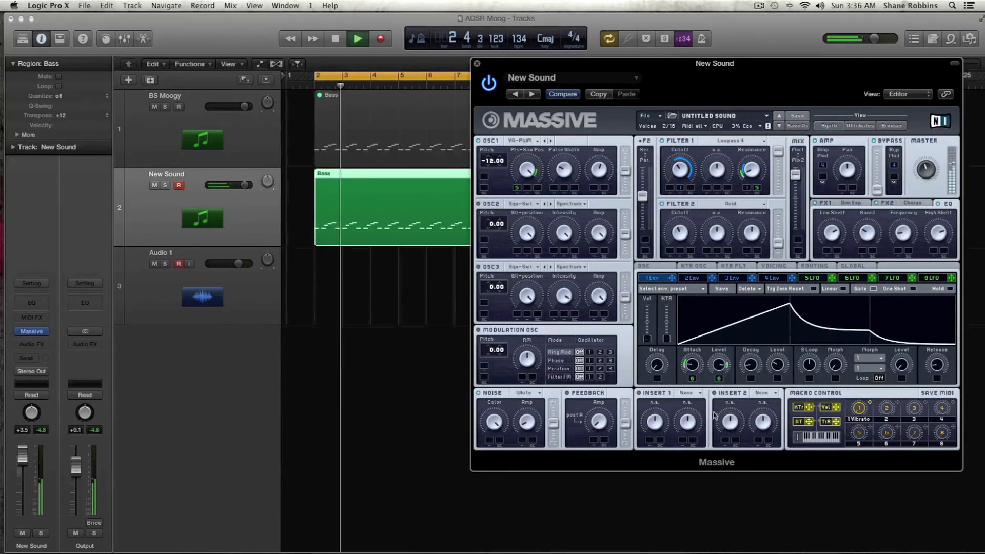
Open the FX2 Chorus and assign LFO 6 to its Dry/Wet, auditioning the result while switching between LFOs
{"action": "left_click", "coordinate": [851, 277]}
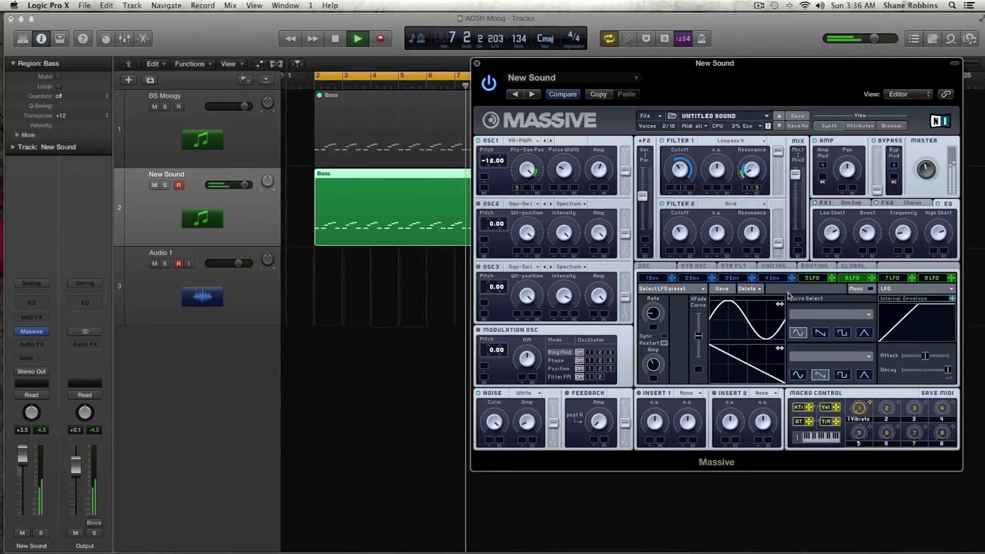
{"action": "left_click", "coordinate": [812, 279]}
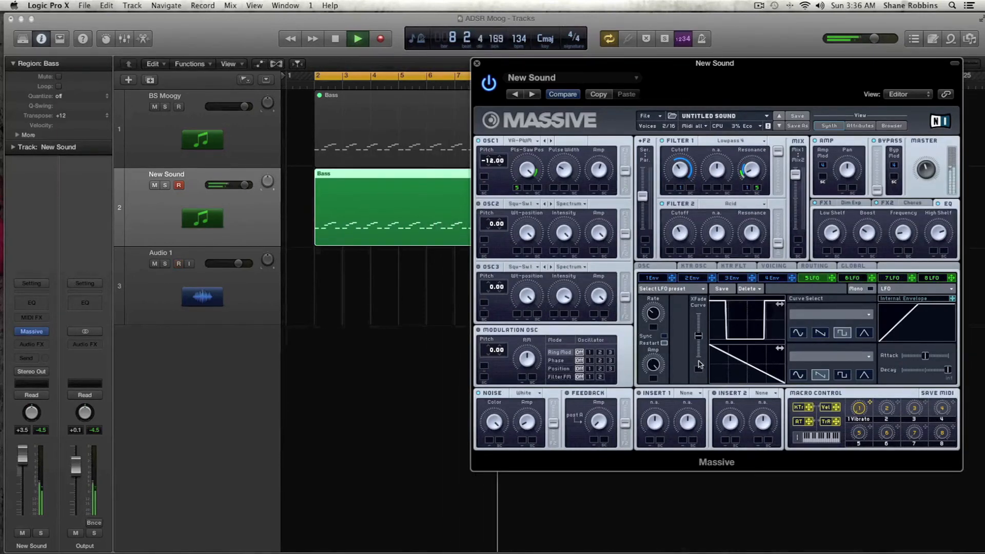
{"action": "key", "text": "space"}
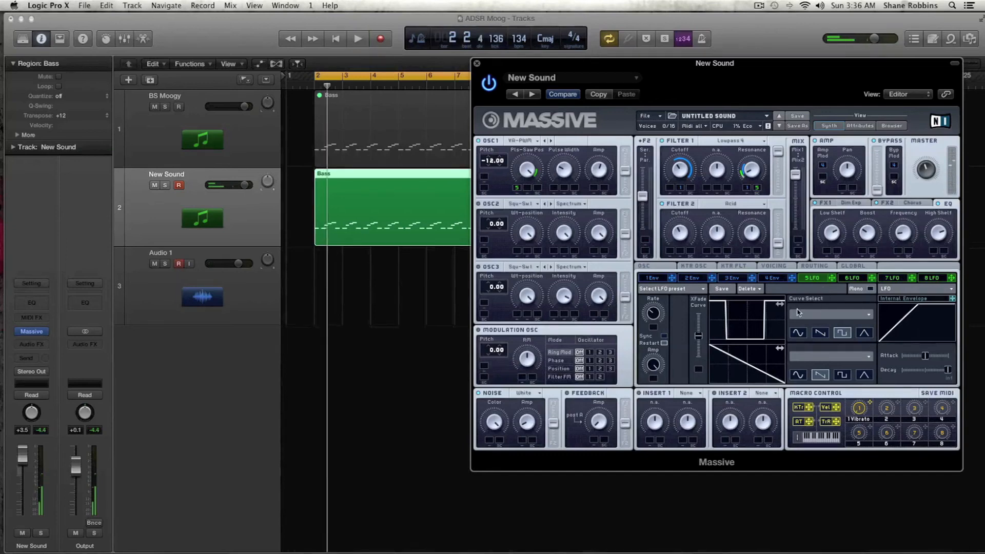
{"action": "left_click", "coordinate": [909, 207]}
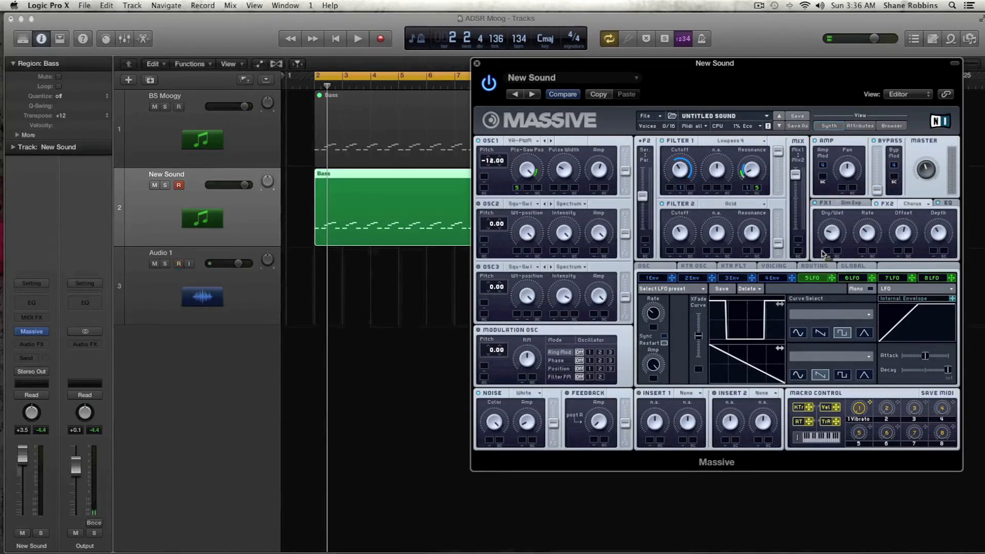
{"action": "left_click_drag", "start_coordinate": [827, 250], "coordinate": [826, 250]}
{"action": "left_click_drag", "start_coordinate": [871, 280], "coordinate": [838, 252]}
{"action": "key", "text": "space"}
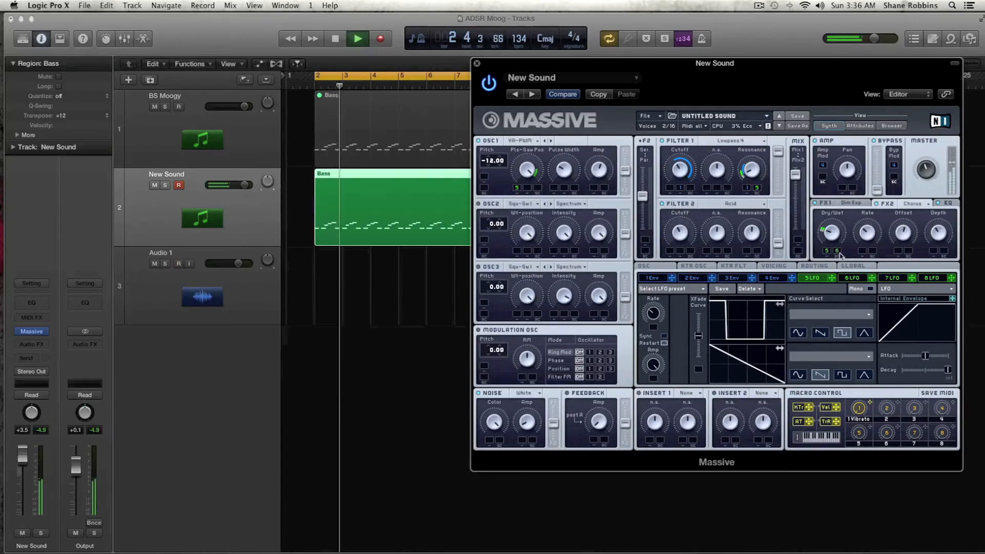
{"action": "left_click", "coordinate": [852, 278]}
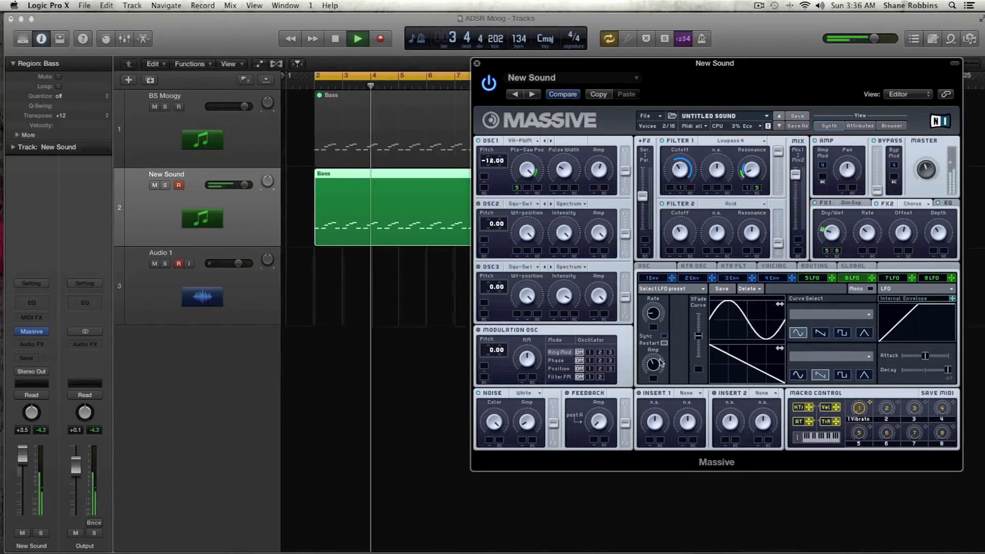
{"action": "key", "text": "space"}
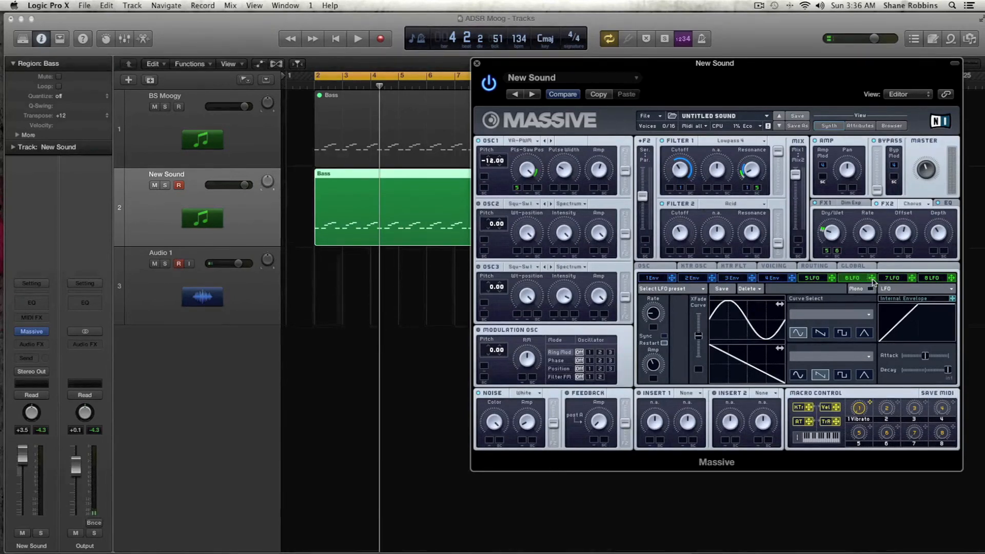
Assign LFO 6 to the noise oscillator's Amp, set the modulation amount, and start playback
{"action": "left_click_drag", "start_coordinate": [871, 279], "coordinate": [522, 442]}
{"action": "left_click_drag", "start_coordinate": [521, 435], "coordinate": [521, 436]}
{"action": "key", "text": "space"}
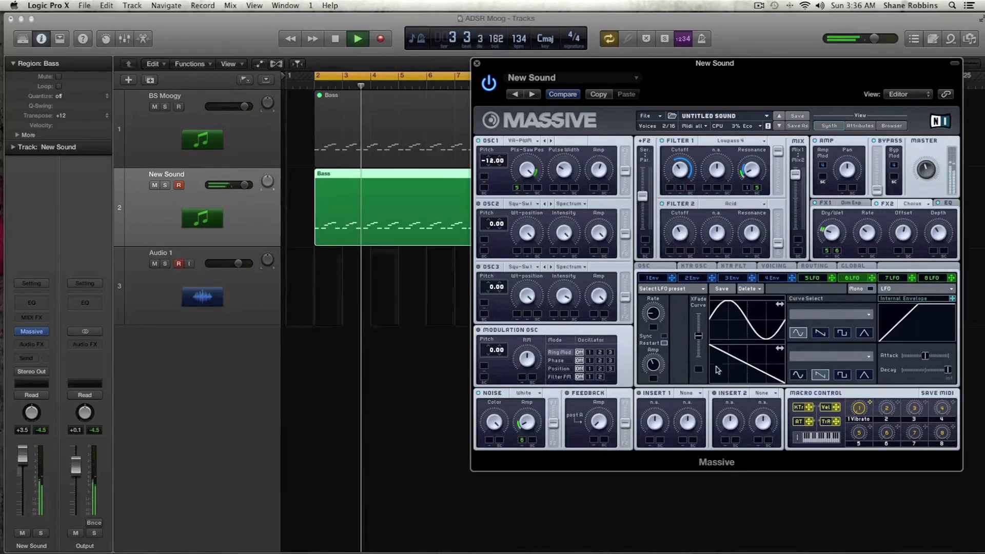
Lower LFO 6's Amp knob while the bass plays, then stop playback and return to LFO 5
{"action": "left_click", "coordinate": [812, 277]}
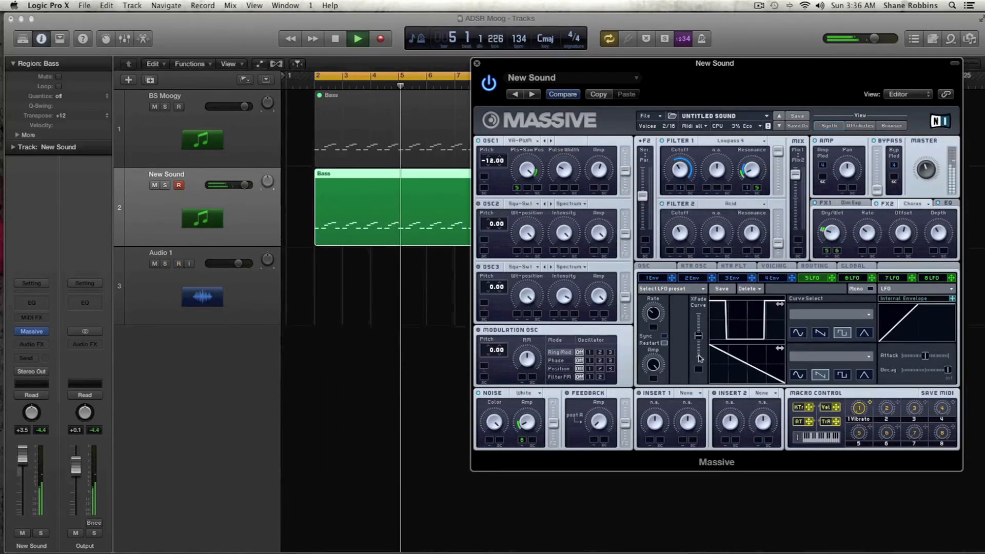
{"action": "left_click", "coordinate": [853, 278]}
{"action": "left_click_drag", "start_coordinate": [653, 367], "coordinate": [654, 379]}
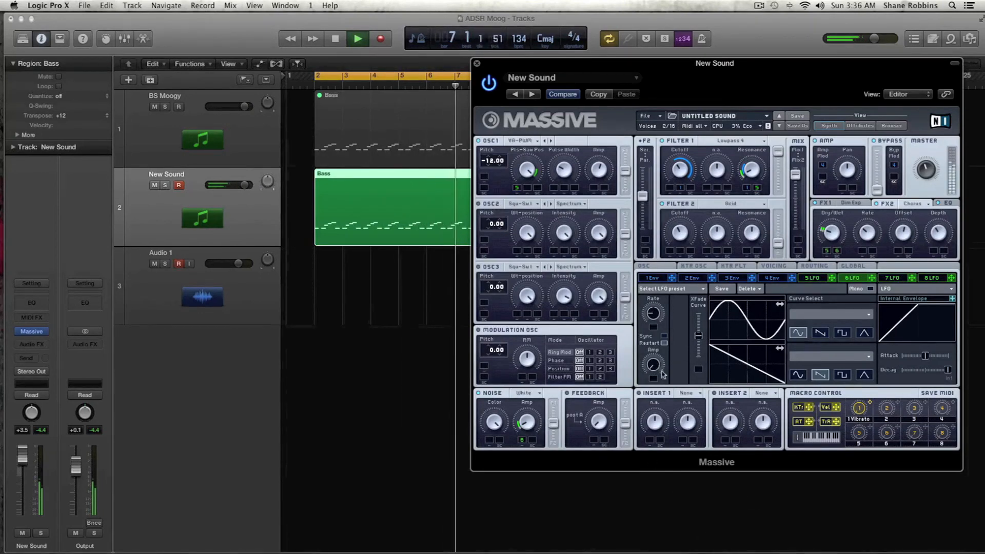
{"action": "key", "text": "space"}
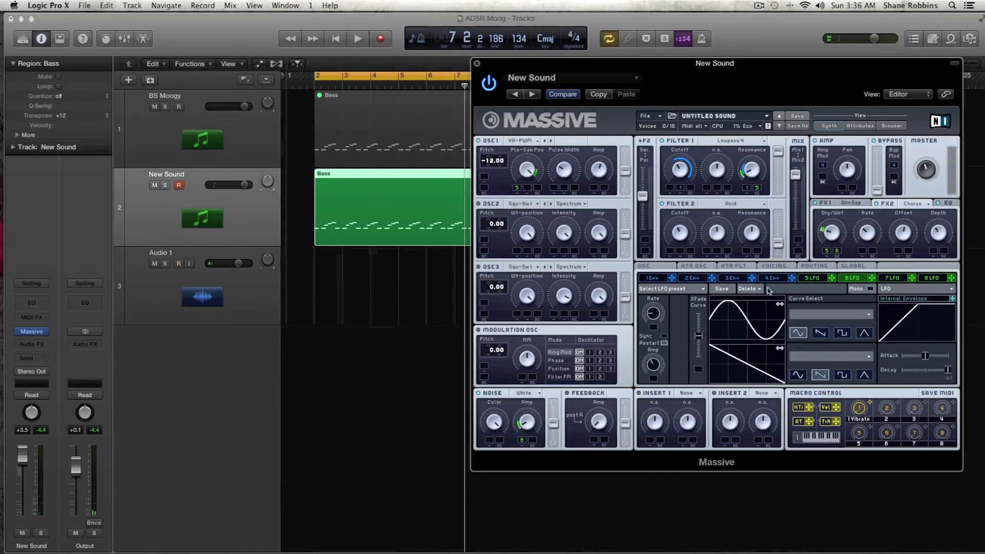
{"action": "left_click", "coordinate": [813, 281]}
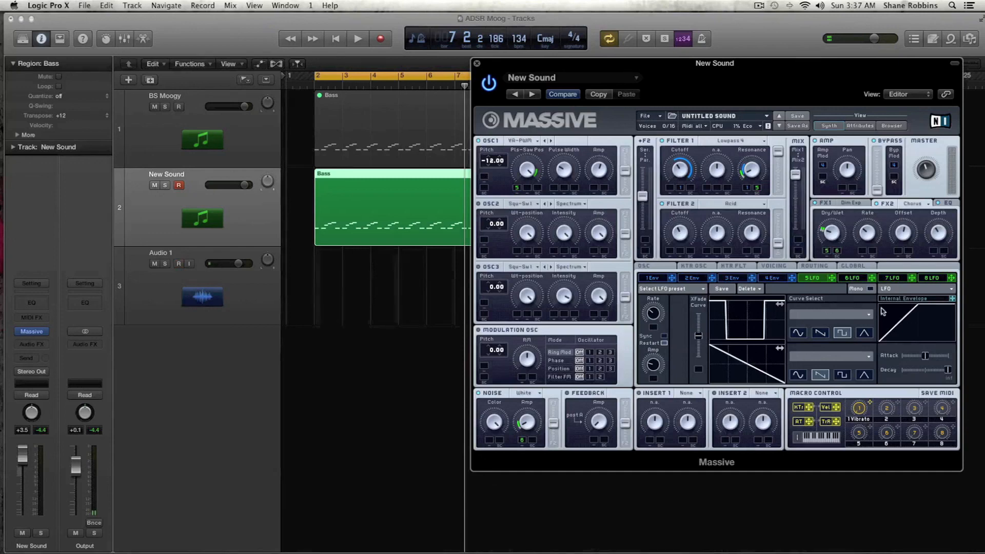
Open envelope 4 and audition the bass
{"action": "left_click", "coordinate": [785, 279]}
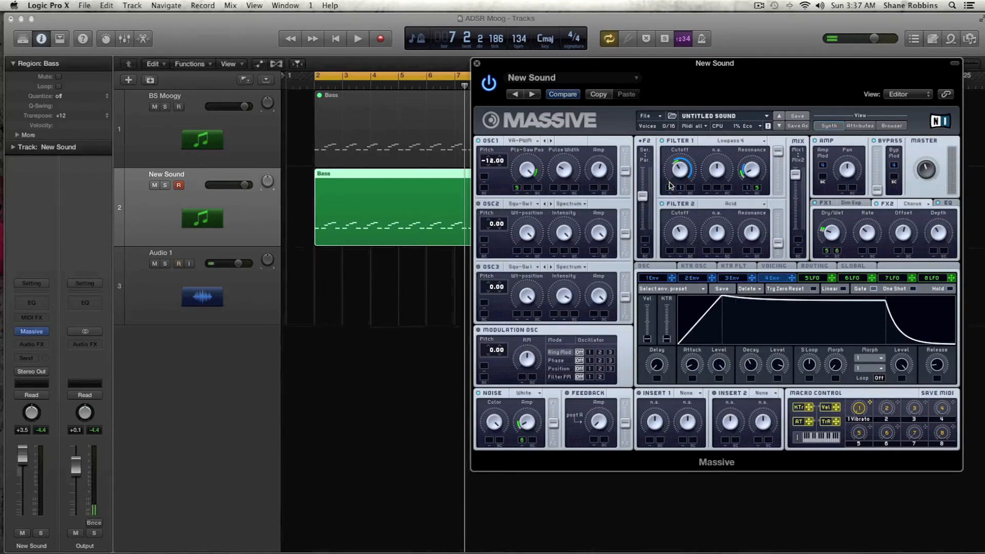
{"action": "key", "text": "space"}
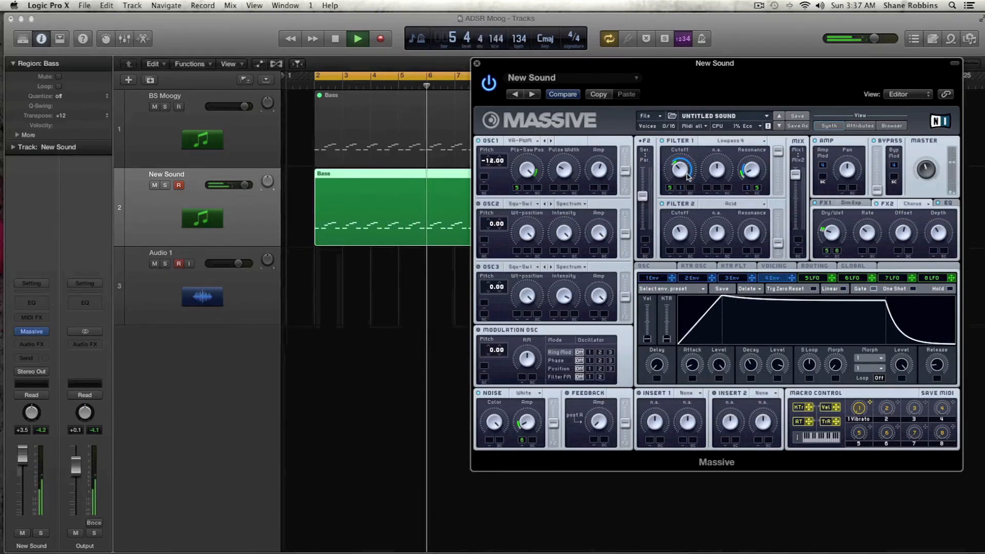
{"action": "key", "text": "space"}
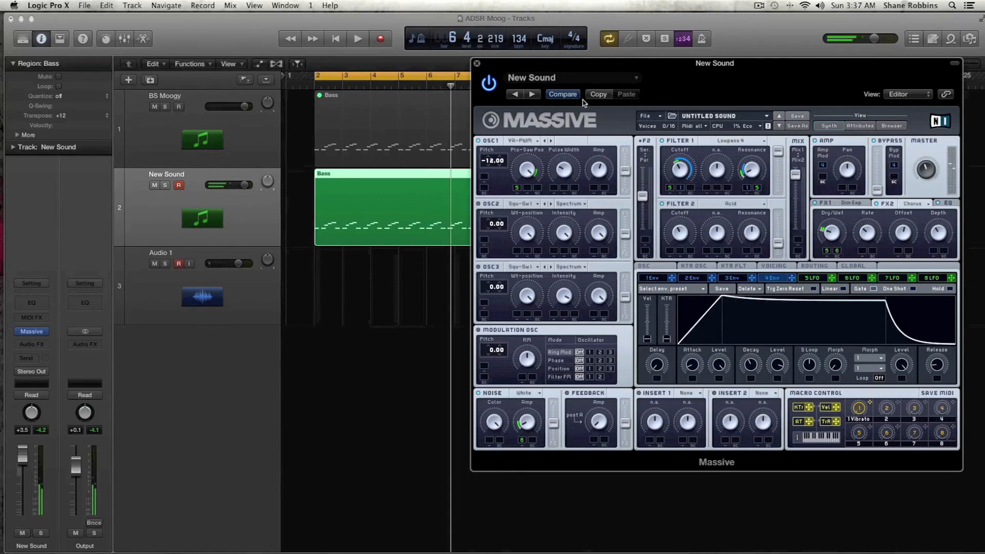